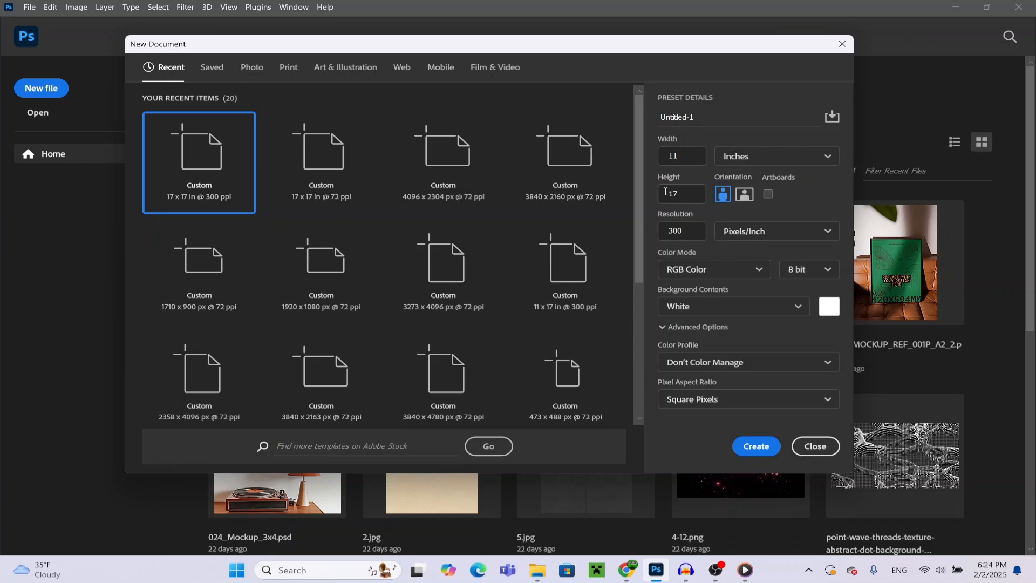
- Create a new portrait document of 11 × 17 inches at 300 pixels/inch in RGB with a white background
left_click(698, 235)
left_click_drag(707, 211, 707, 211)
left_click(699, 233)
left_click(755, 455)
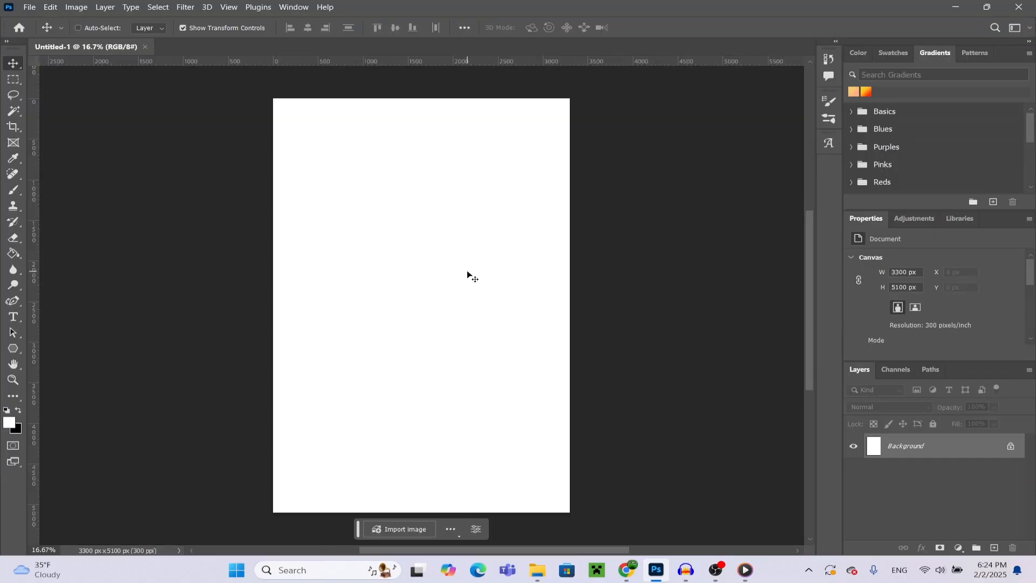
- Place a vertical guide close to the horizontal centre of the blank canvas
left_click_drag(31, 199, 6, 339)
mouse_move(35, 268)
left_mouse_down()
mouse_move(129, 271)
mouse_move(55, 266)
mouse_move(34, 251)
left_mouse_up()
left_click_drag(33, 276, 432, 312)
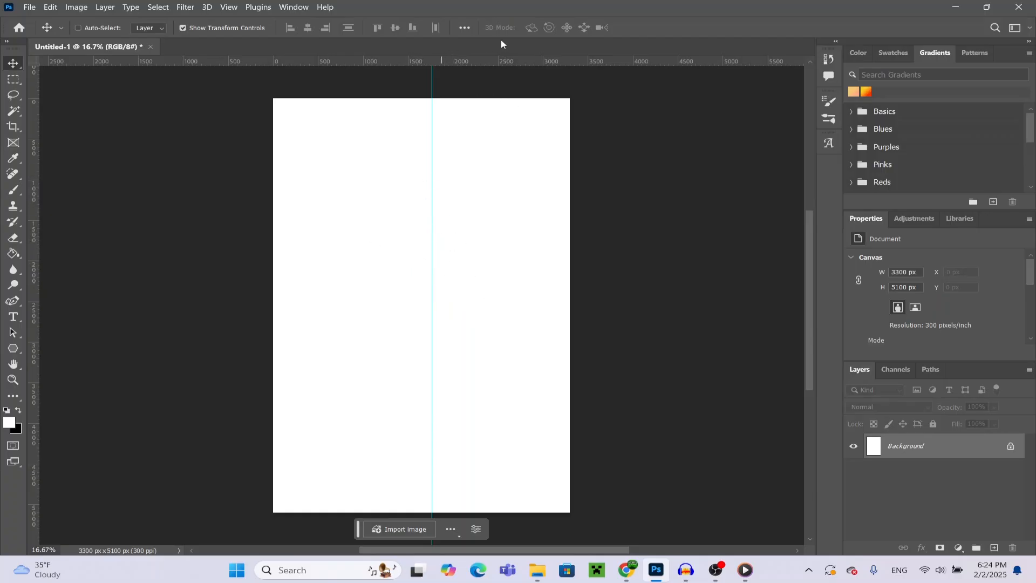
- Add four horizontal guides: near the canvas's upper edge, just above mid-height, about three quarters down and near the lower edge
left_click_drag(503, 61, 508, 128)
left_click_drag(519, 61, 532, 278)
left_click_drag(512, 57, 513, 408)
left_click_drag(491, 57, 466, 498)
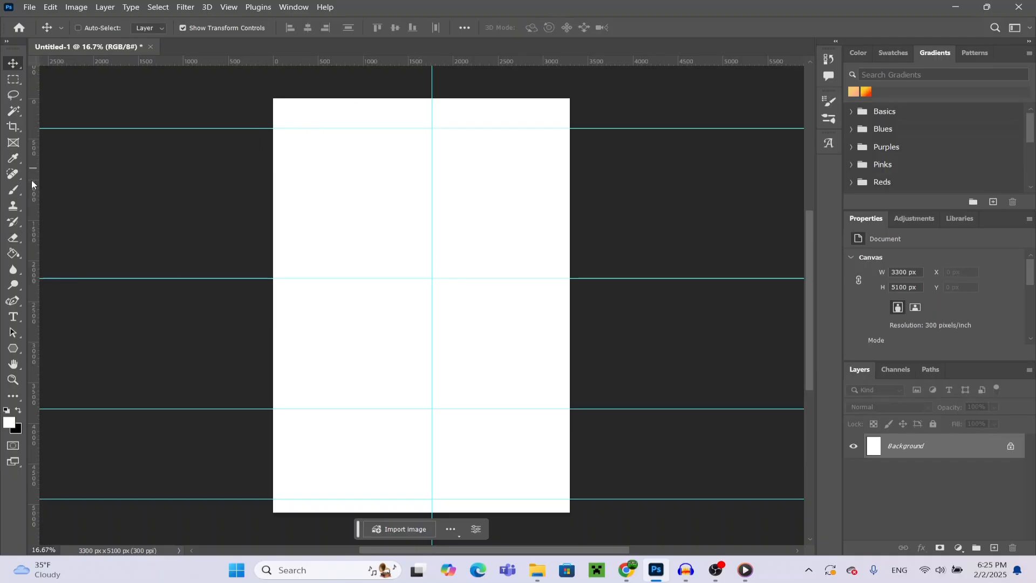
- Add two vertical margin guides just inside the canvas's left and right edges
left_click_drag(32, 183, 280, 193)
left_click_drag(30, 205, 564, 248)
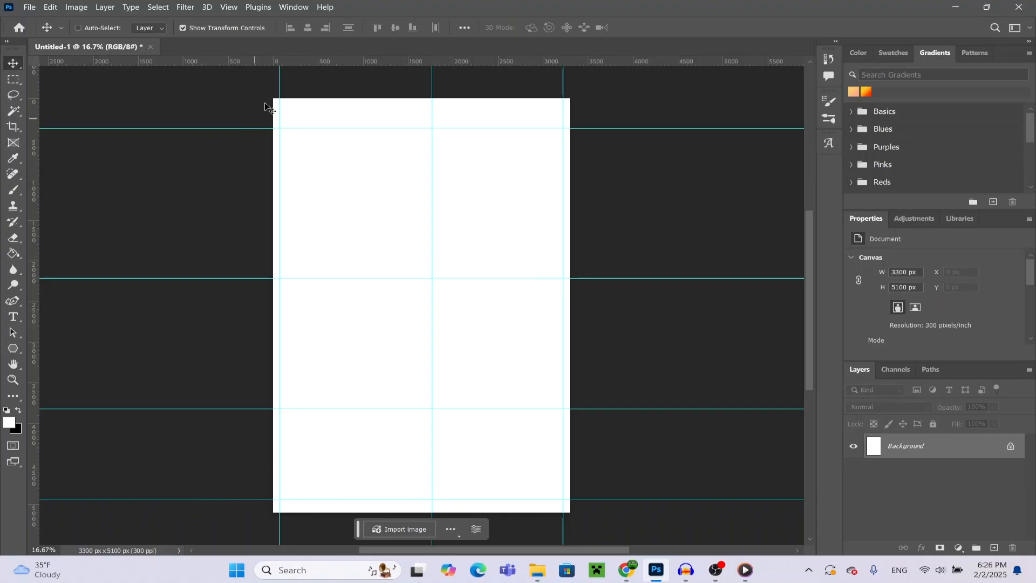
left_click_drag(274, 59, 407, 12)
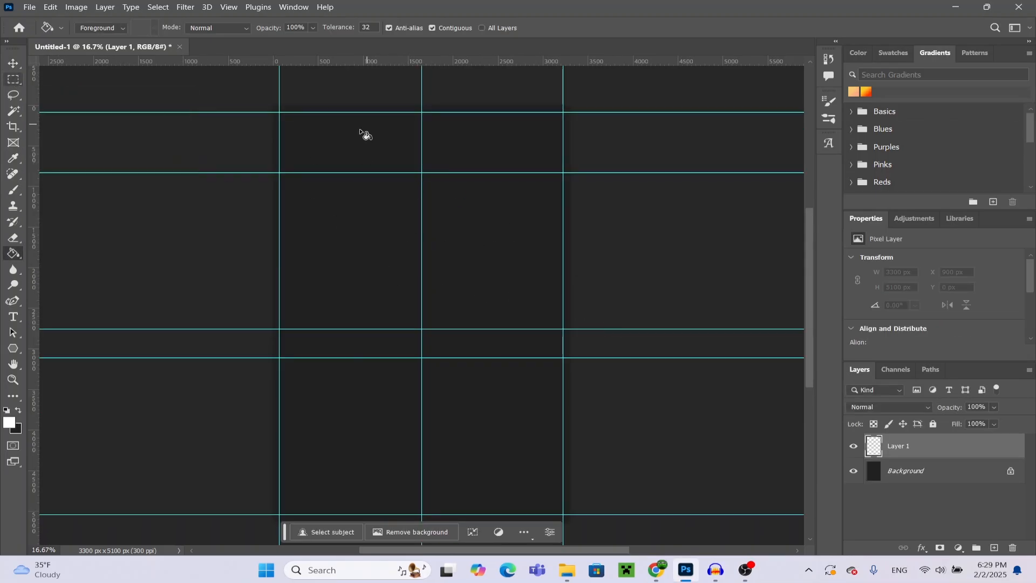
- On Layer 1, marquee-select the area about 3156 × 1927 px between the side guides and the second and third horizontal guides
scroll(449, 368, "down", 1)
left_click_drag(285, 526, 180, 532)
scroll(183, 224, "up", 1)
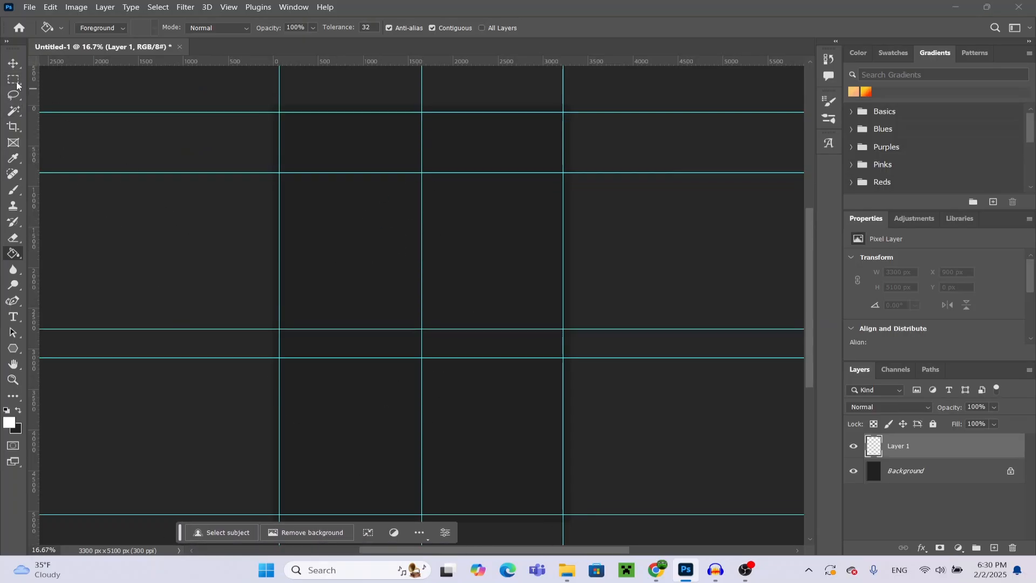
left_click(13, 79)
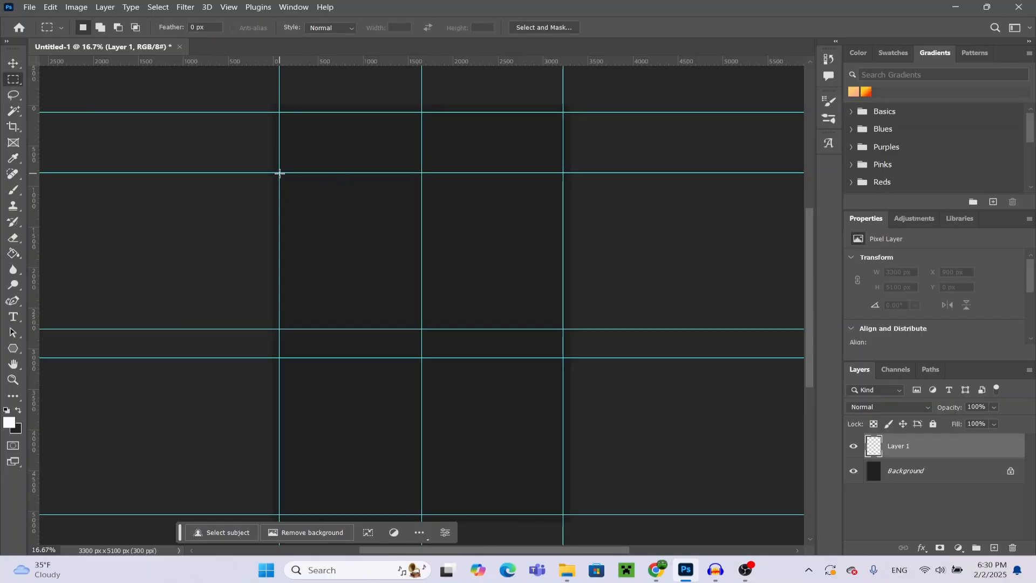
left_click_drag(279, 173, 560, 329)
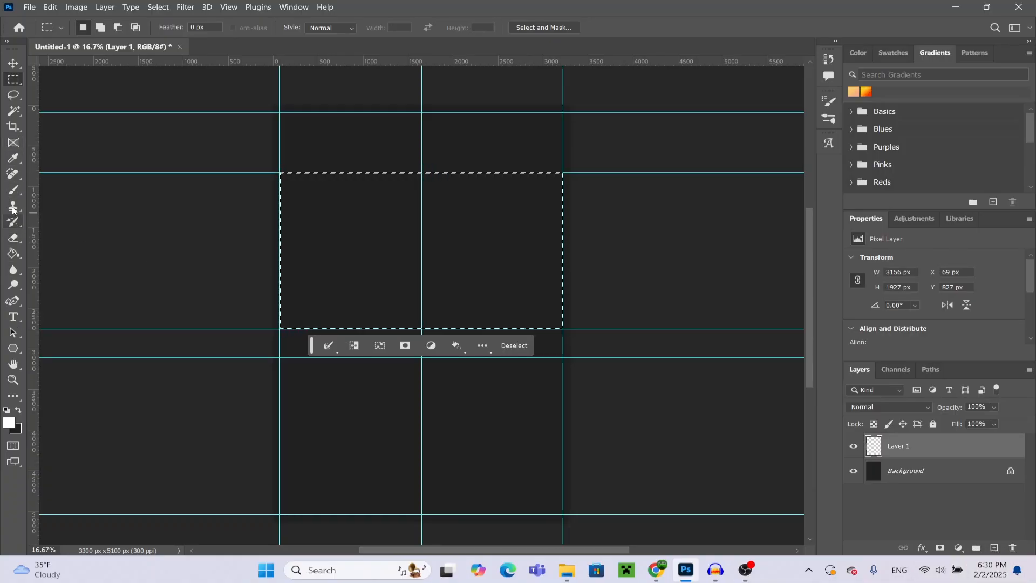
- Fill the selected rectangle with white using the Paint Bucket, and deselect it
left_click(13, 189)
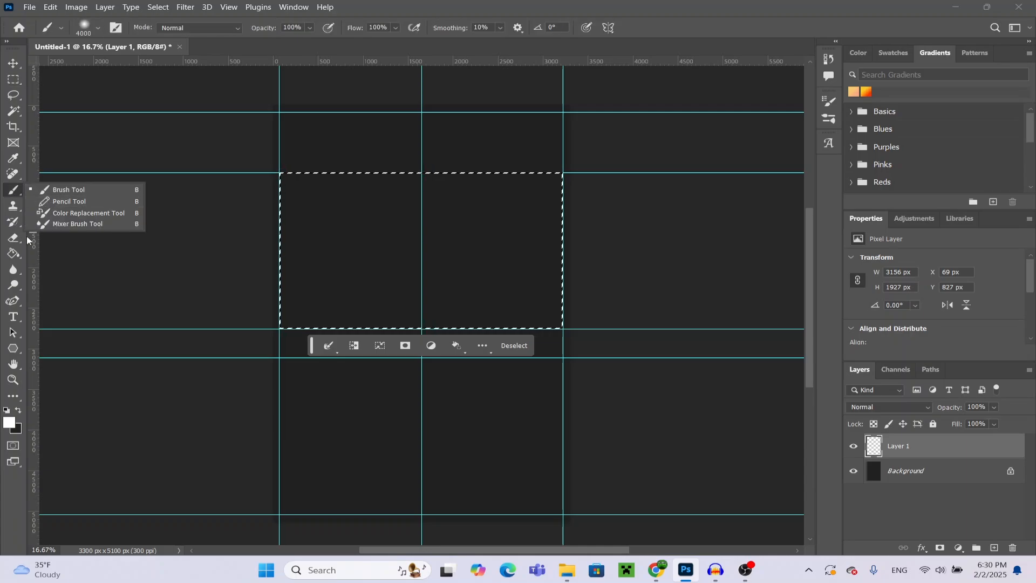
left_click(13, 253)
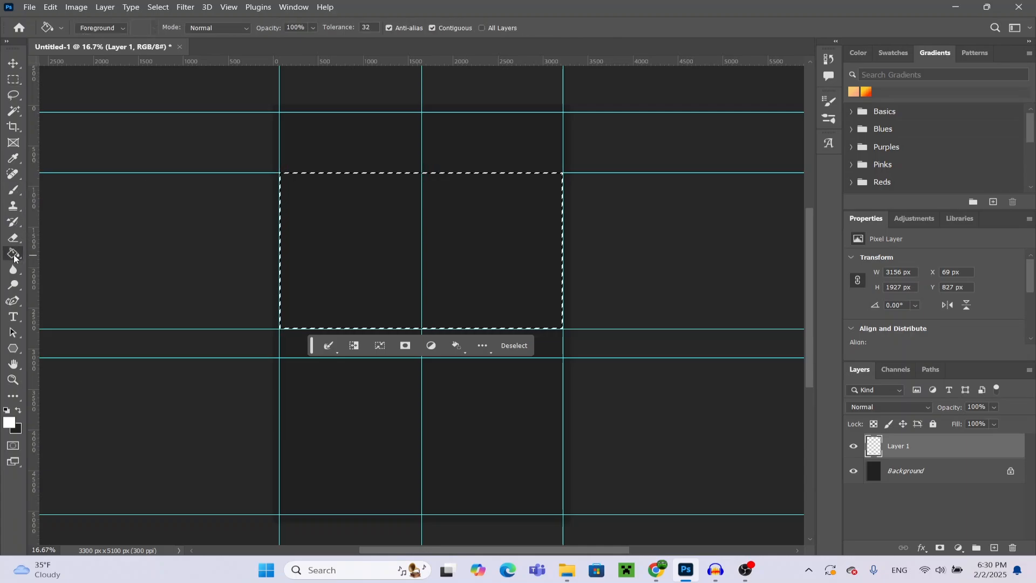
left_click(333, 232)
key("m")
right_click(412, 235)
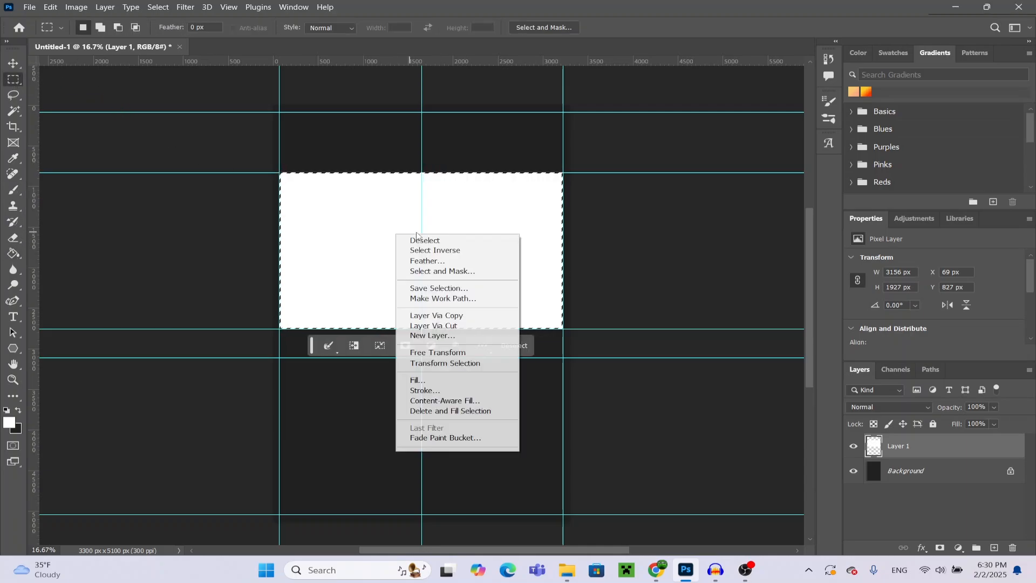
left_click(414, 240)
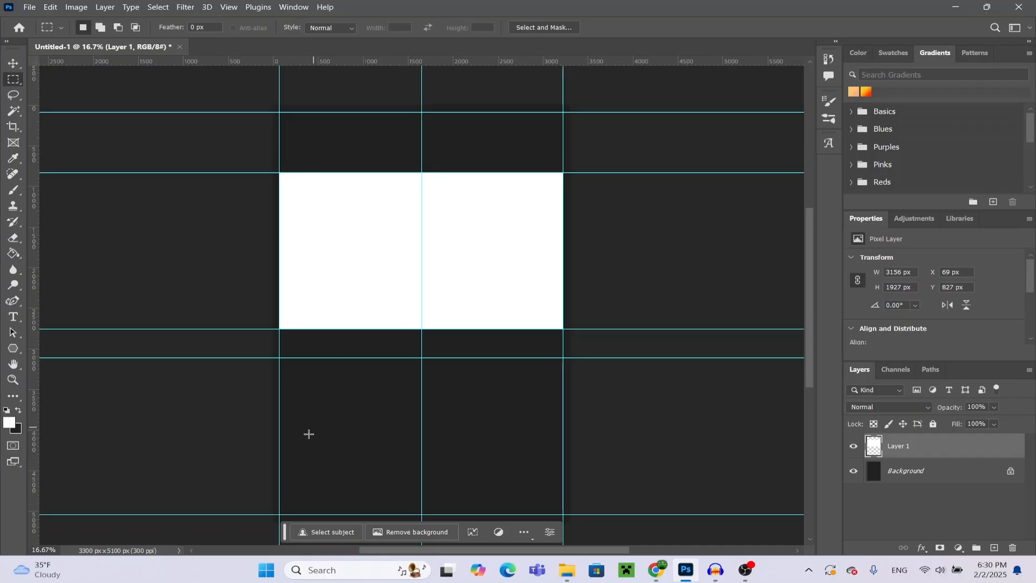
scroll(305, 439, "down", 1)
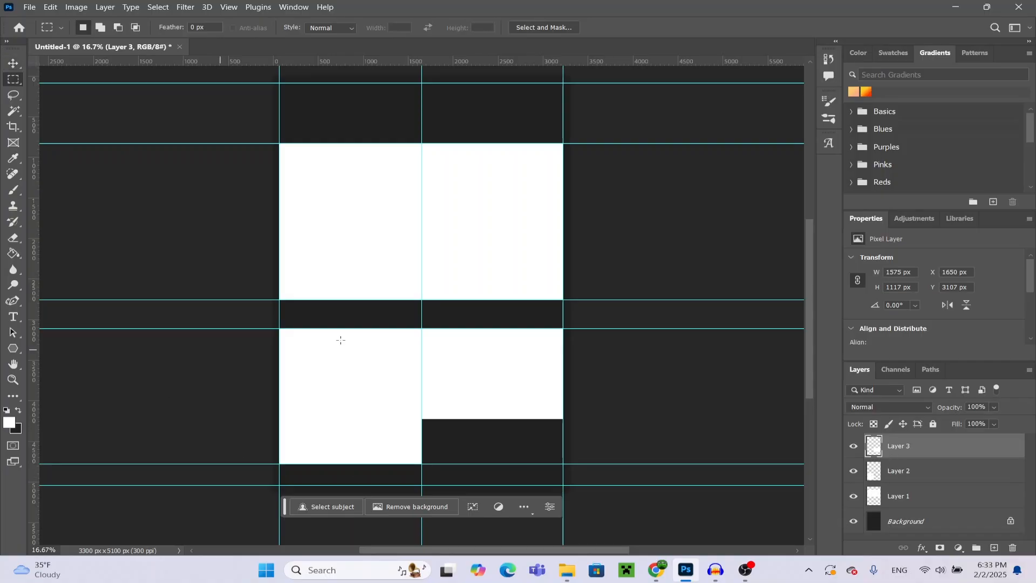
left_click(897, 496)
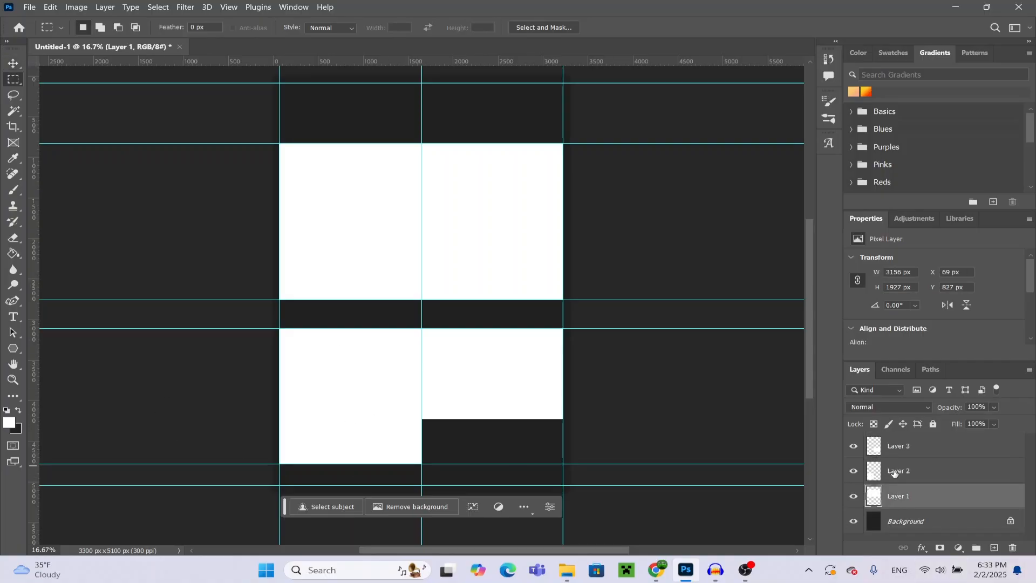
left_click(894, 472)
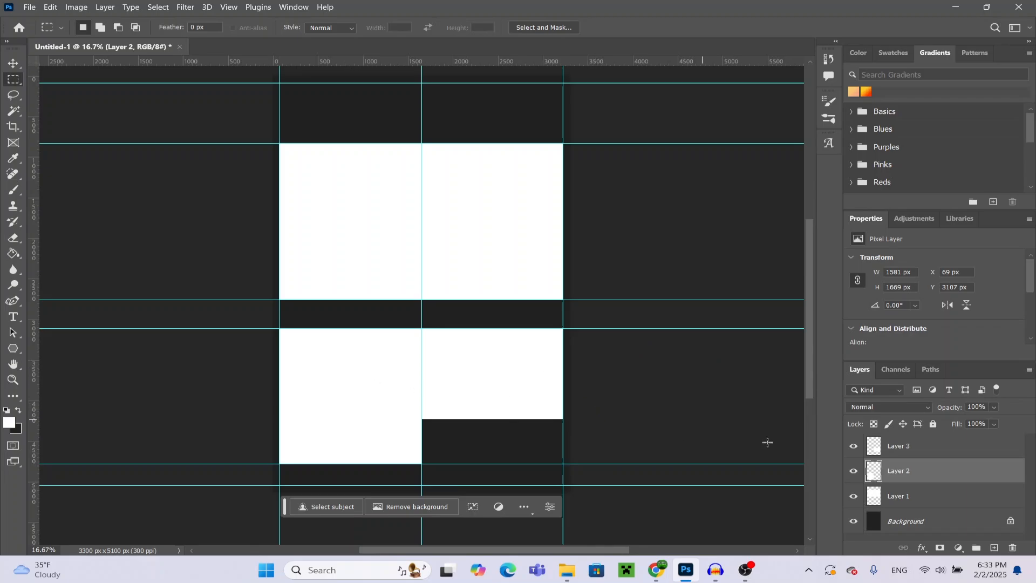
- Narrow the small lower-right white rectangle on Layer 3 from both sides to a width of about 1509 px, keeping its height
left_click(910, 445)
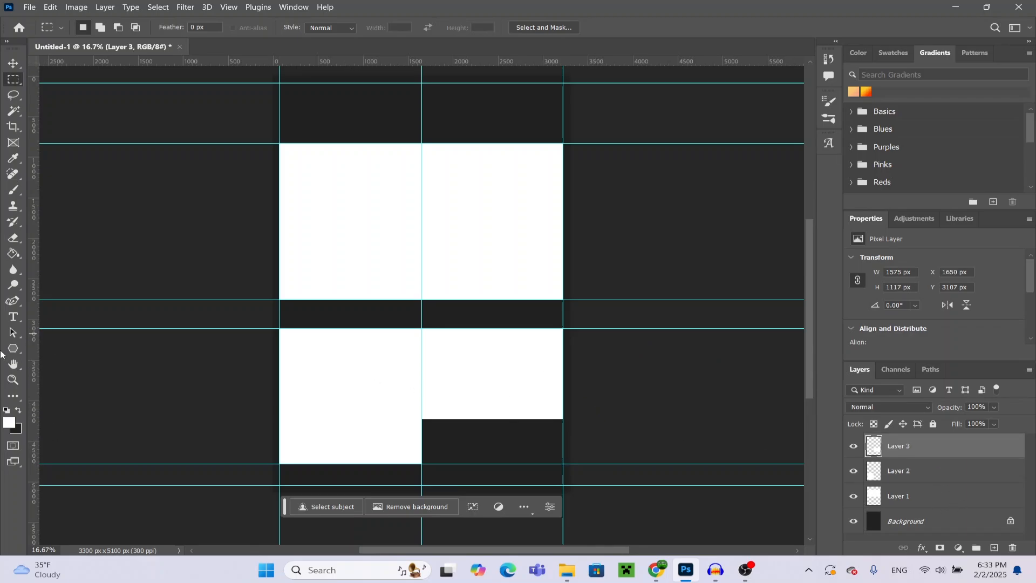
left_click(13, 382)
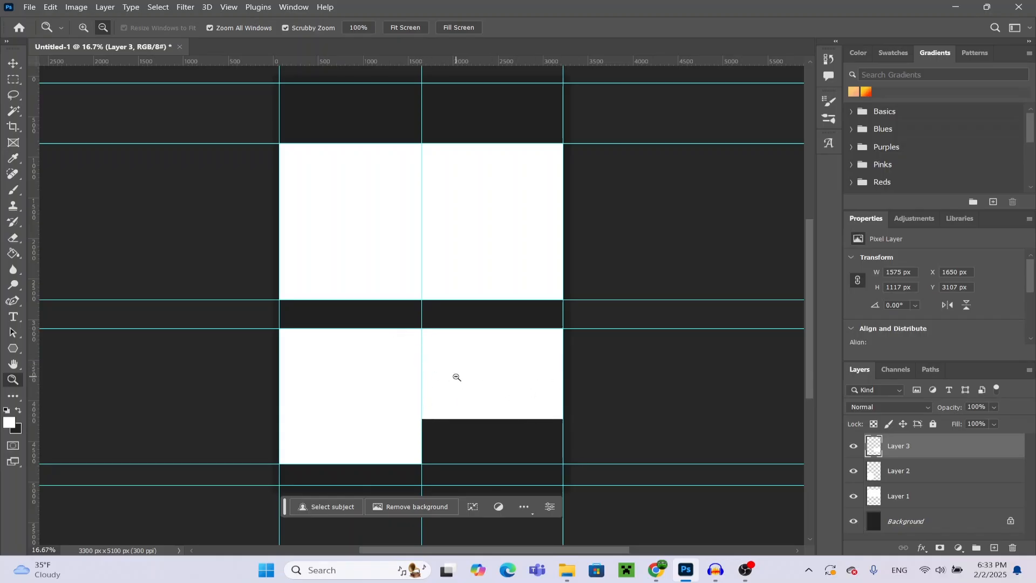
left_click(83, 28)
left_click(537, 354)
left_click(511, 352)
key("v")
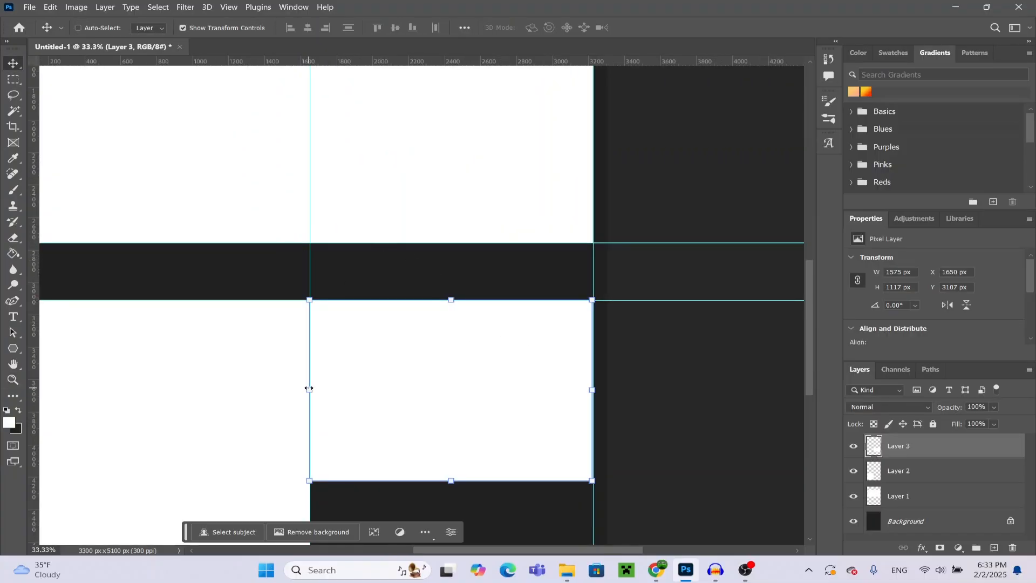
left_click_drag(311, 389, 315, 389)
left_click_drag(591, 391, 585, 393)
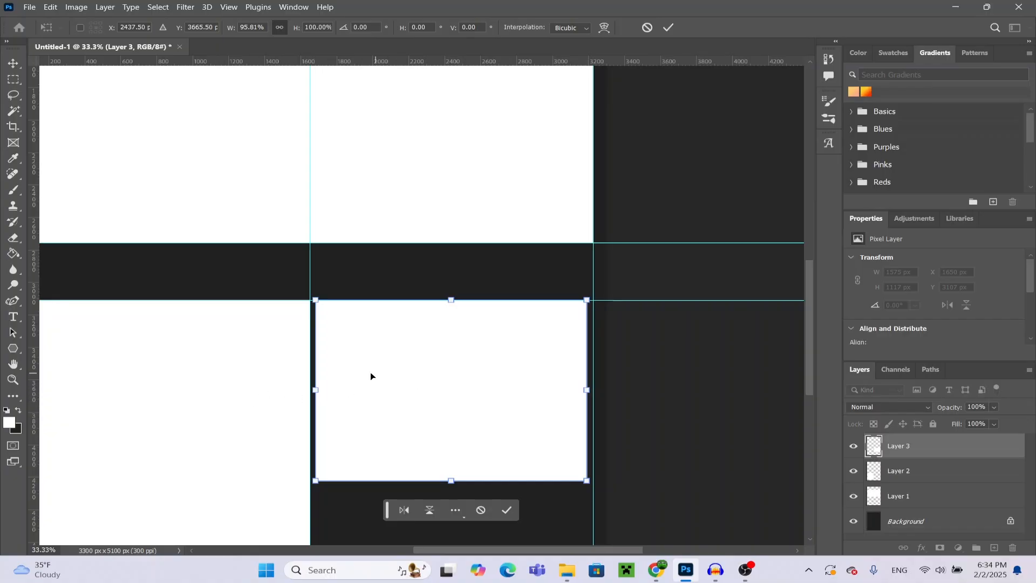
scroll(387, 327, "down", 1)
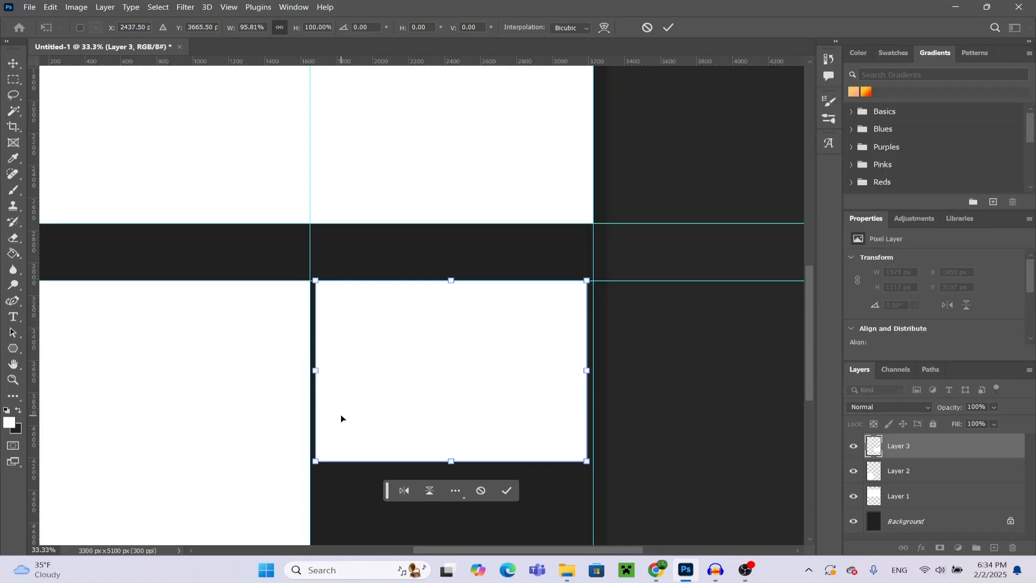
scroll(429, 360, "down", 2)
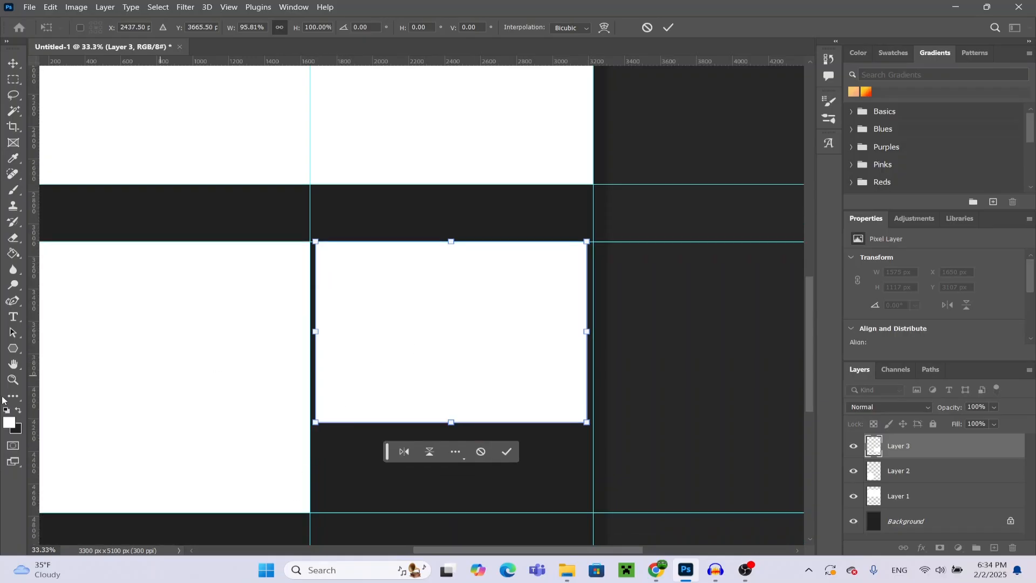
left_click(668, 28)
- Zoom out and examine the overall poster layout of white image blocks and guides
left_click(13, 379)
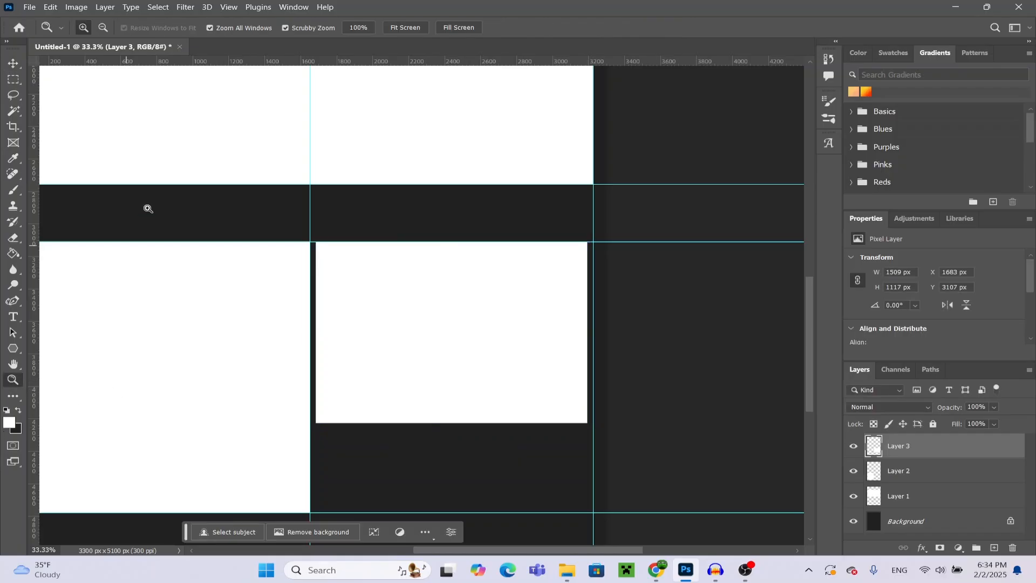
left_click(102, 27)
left_click(247, 301)
left_click(254, 305)
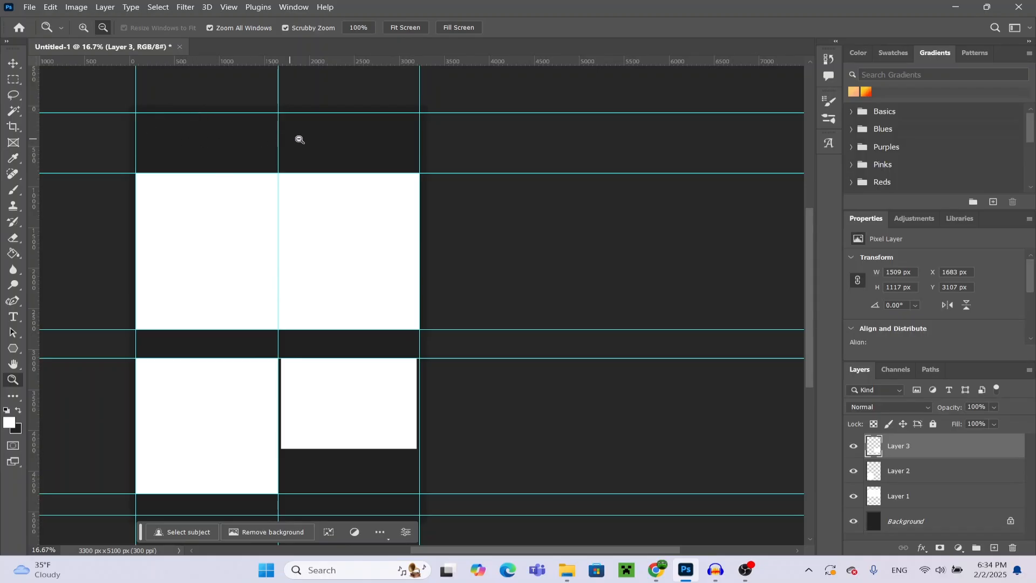
scroll(227, 393, "down", 1)
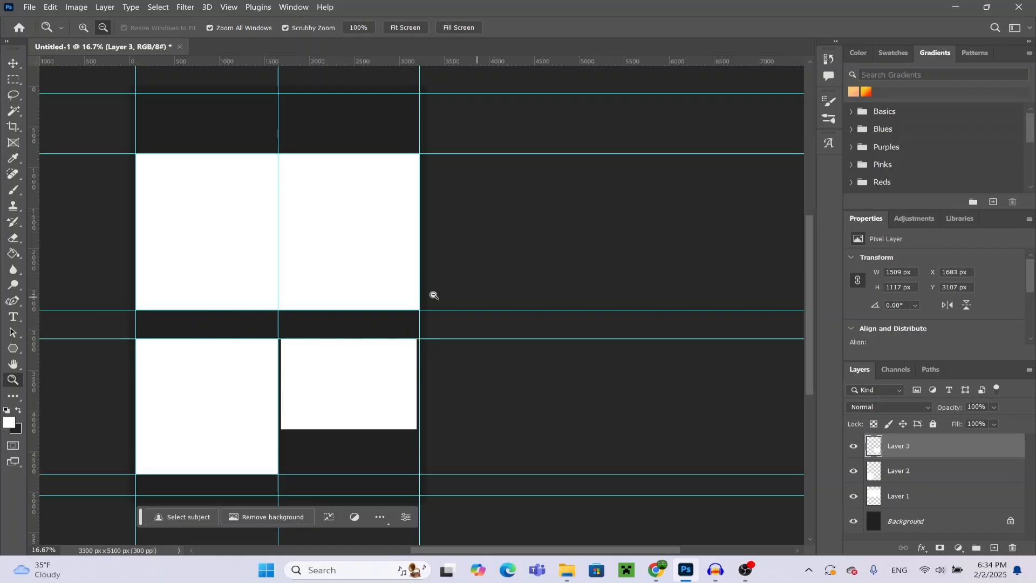
scroll(354, 350, "down", 4)
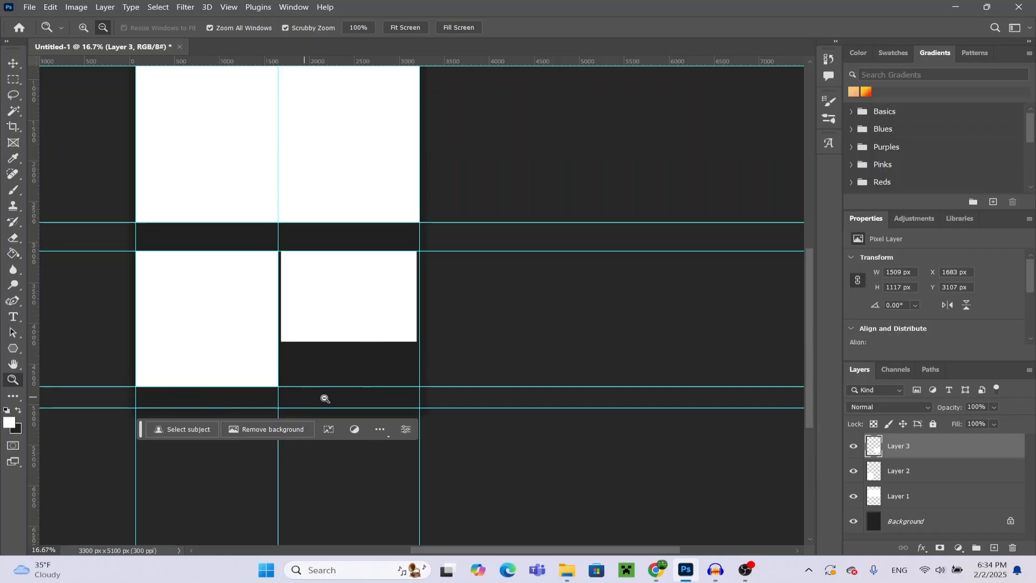
scroll(287, 337, "up", 3)
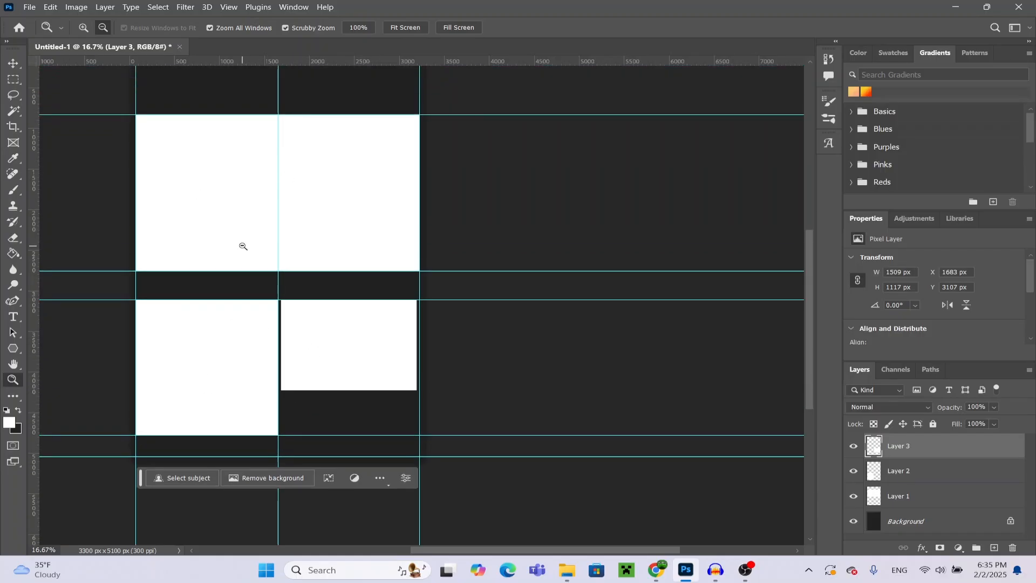
scroll(243, 247, "up", 2)
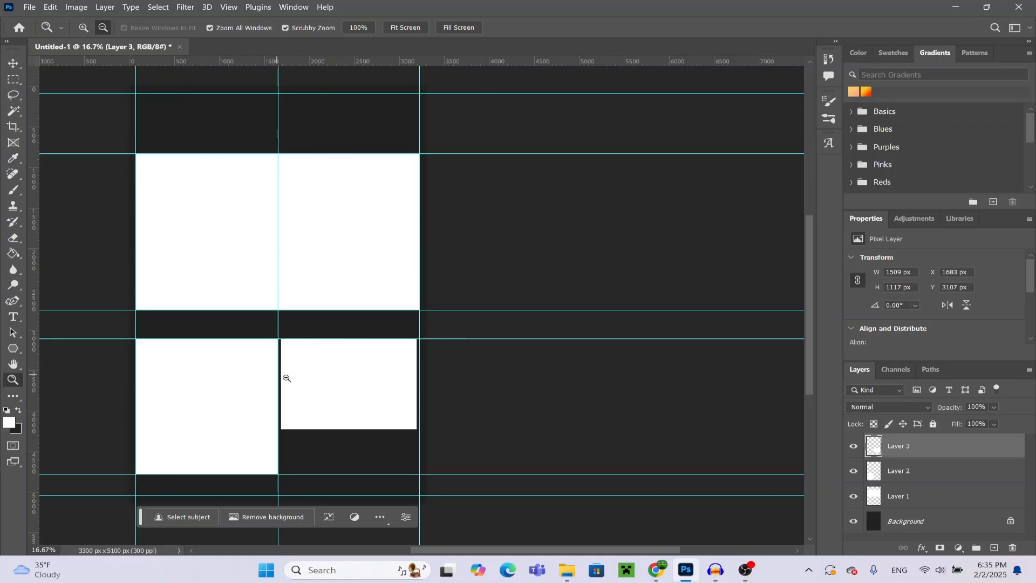
- Switch to Chrome, browse the "spirited away screencaps" image results and preview the WFCN still of the girl before red lanterns
key("alt+Tab")
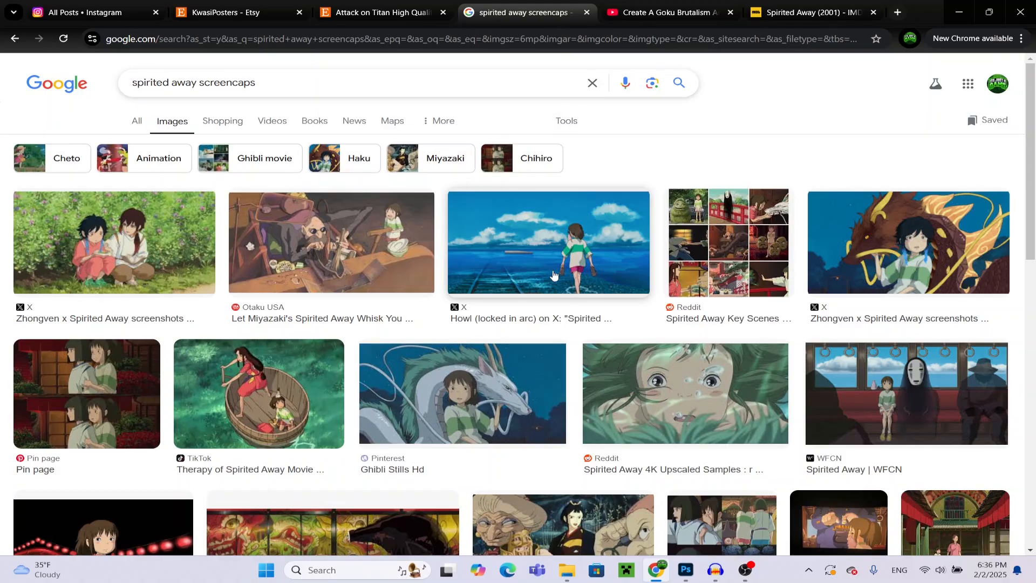
scroll(545, 259, "down", 2)
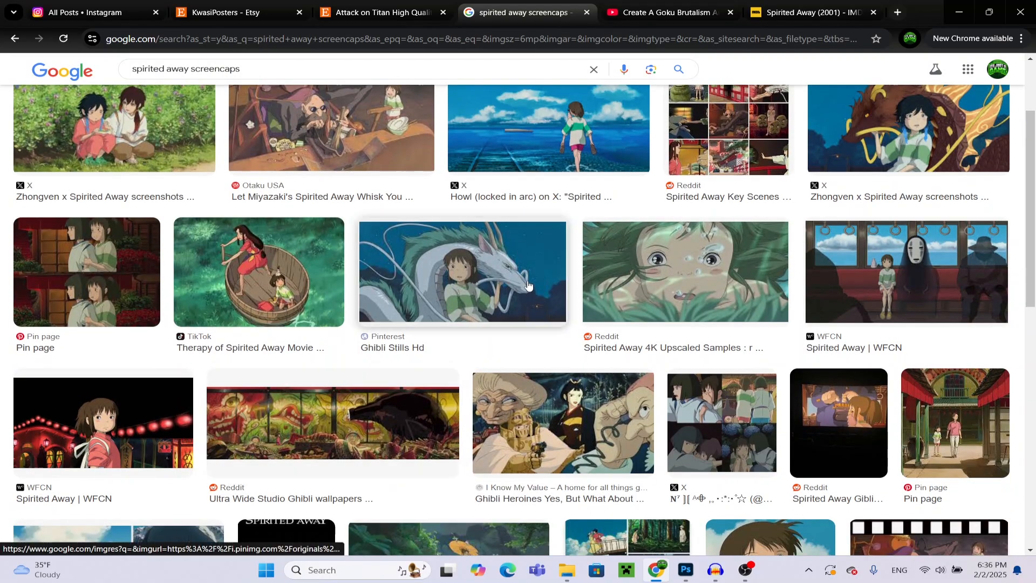
left_click(685, 570)
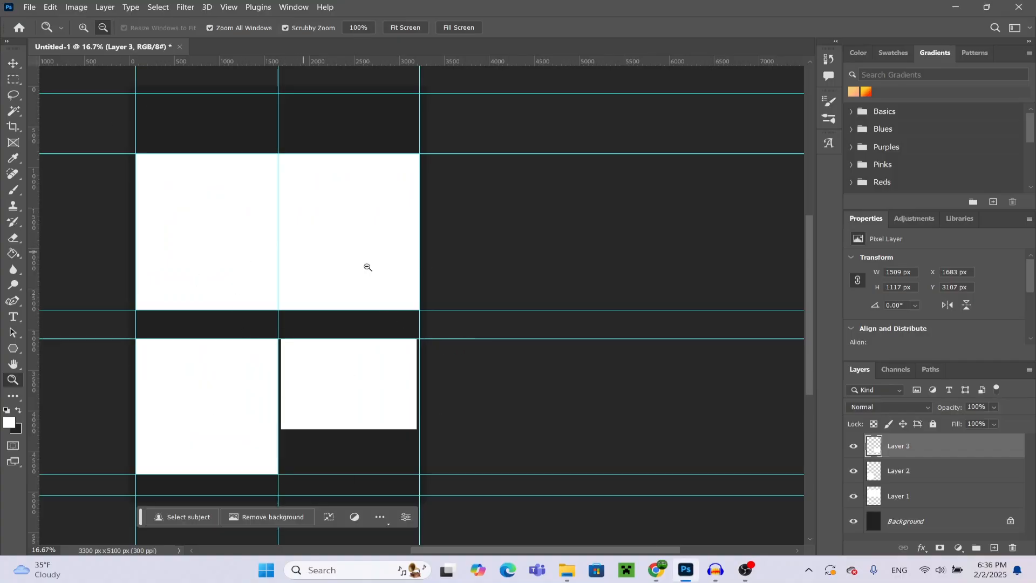
left_click(956, 7)
scroll(485, 334, "down", 3)
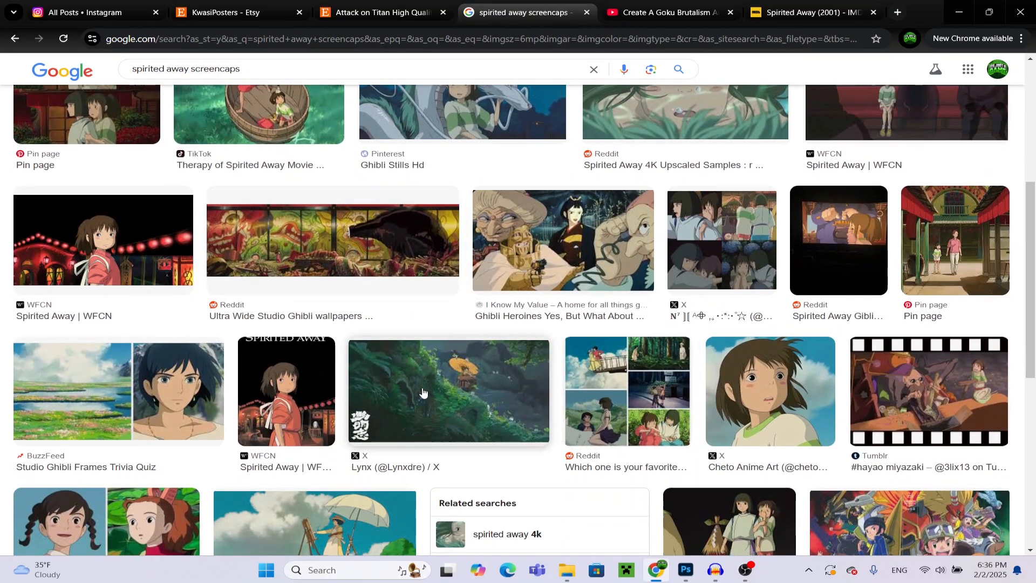
scroll(552, 337, "down", 3)
scroll(542, 321, "up", 6)
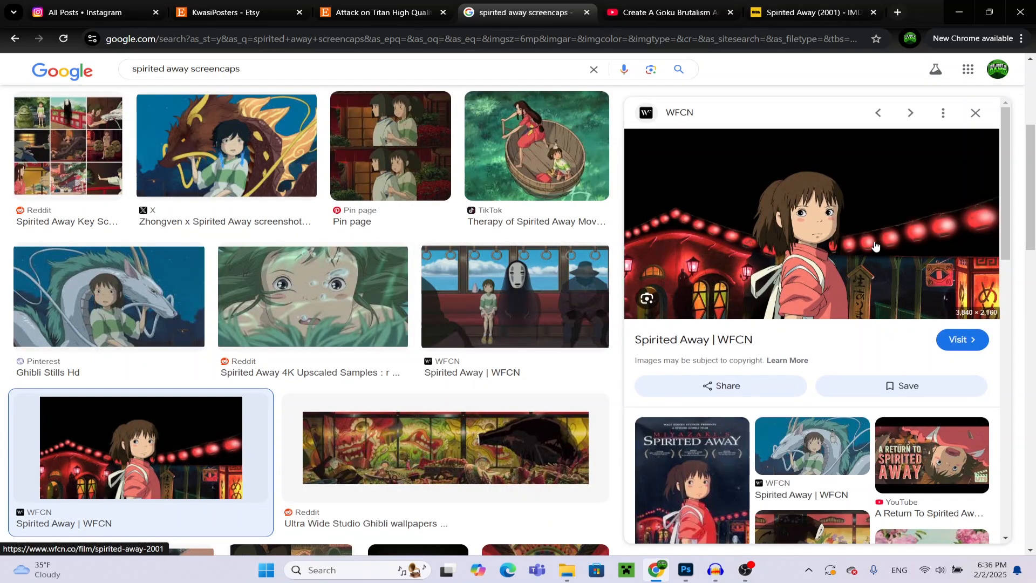
- Copy the previewed WFCN still of the girl before red lanterns to the clipboard
right_click(748, 193)
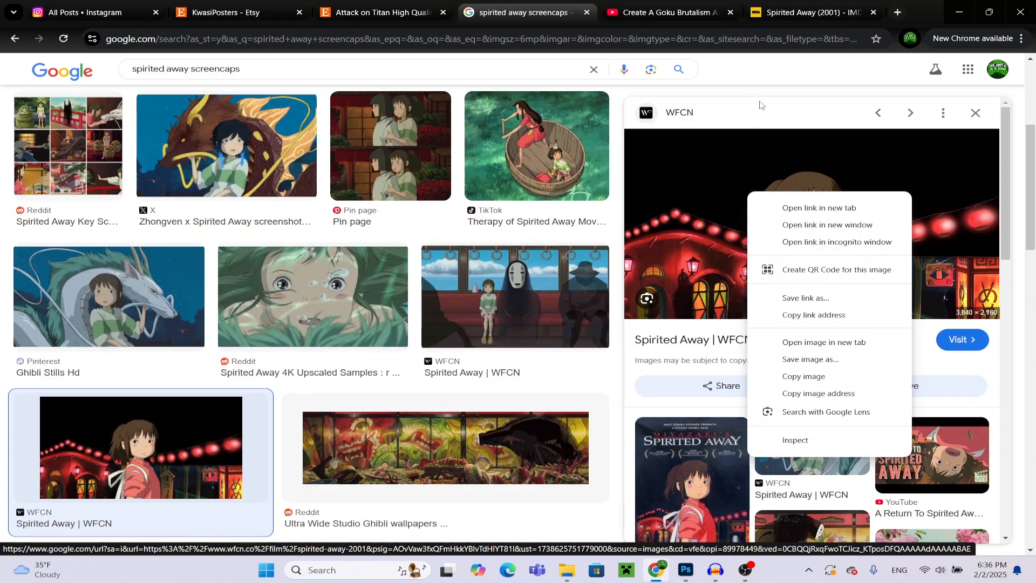
left_click(760, 104)
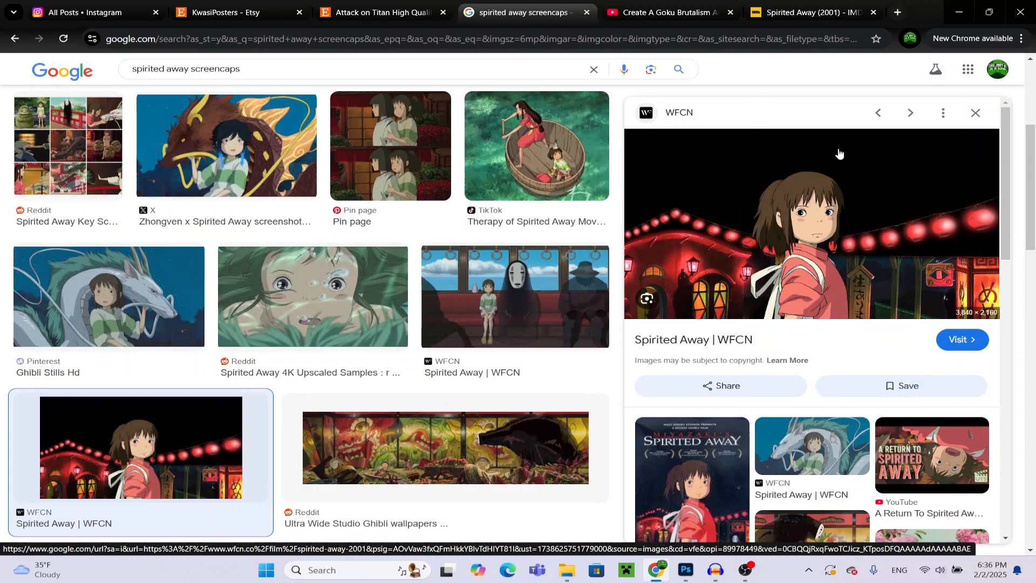
right_click(786, 205)
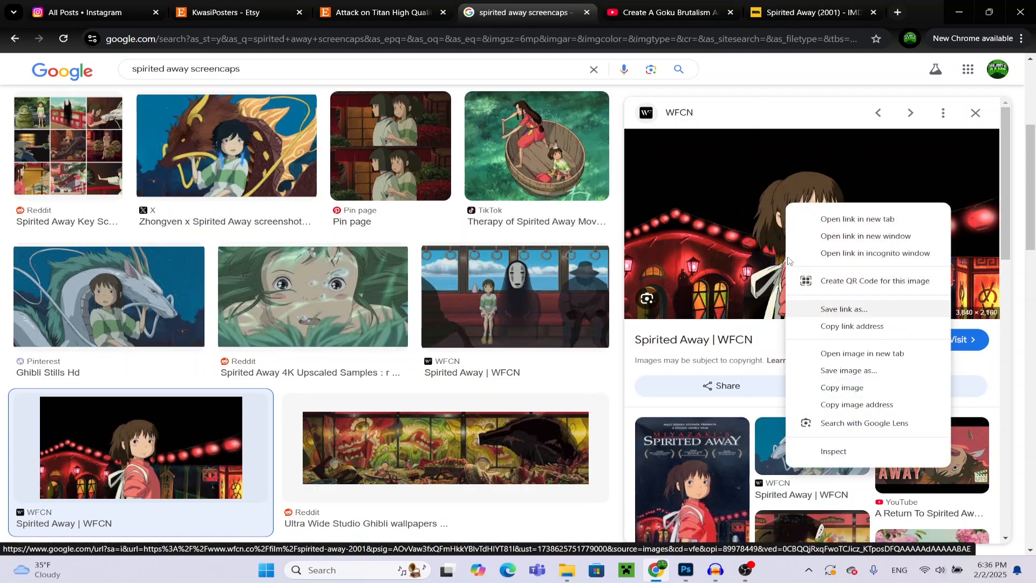
left_click(841, 388)
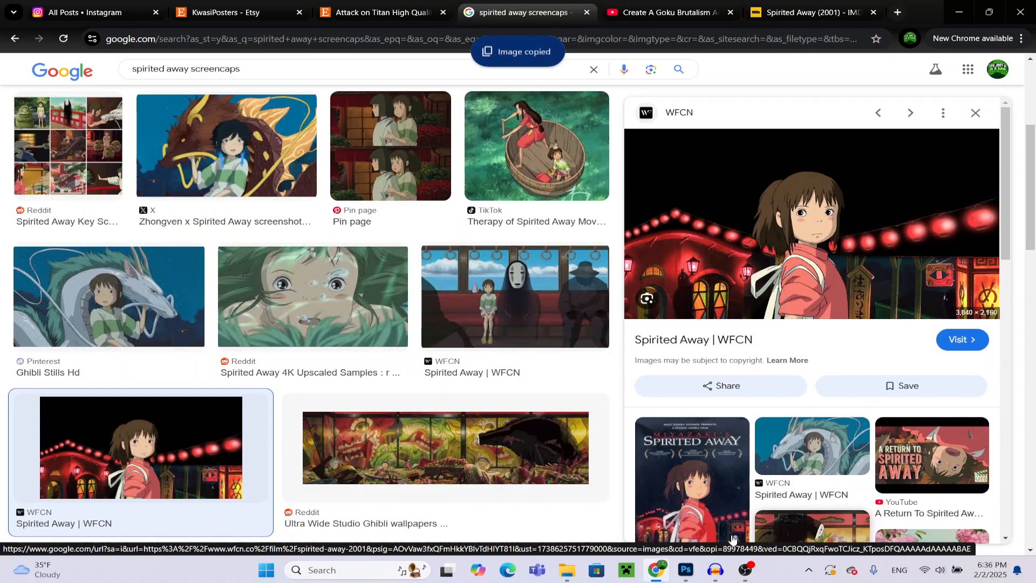
- Switch to Photoshop, create a 3840 × 2160 px, 72 ppi document from the Clipboard preset, and paste the copied still into it
left_click(685, 570)
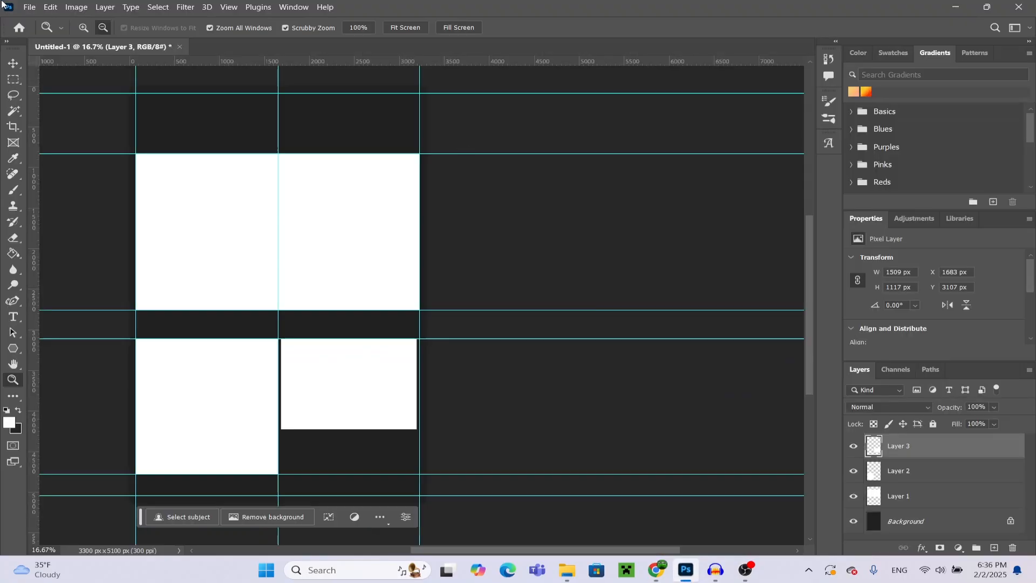
left_click(29, 7)
left_click(35, 23)
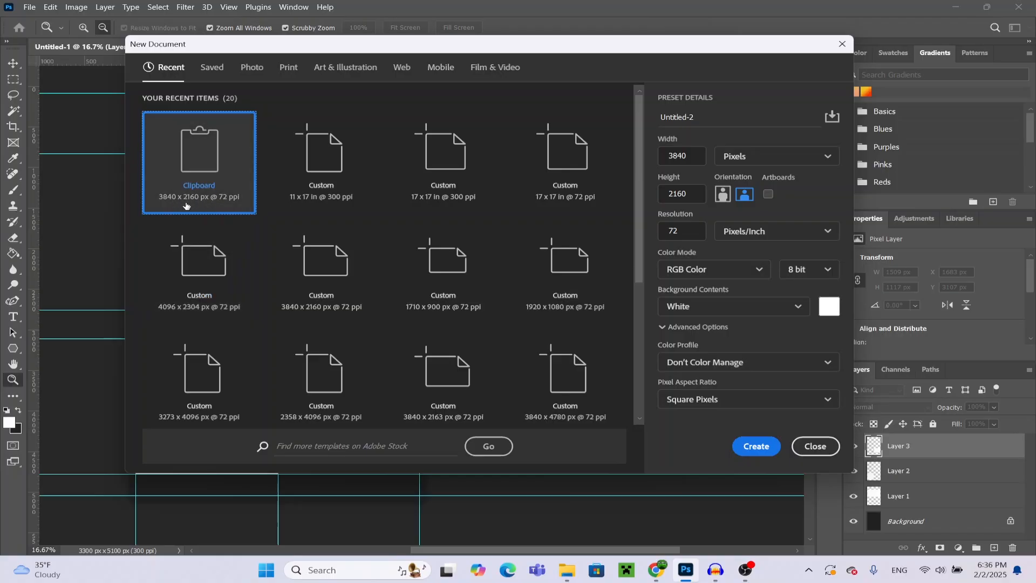
left_click(755, 446)
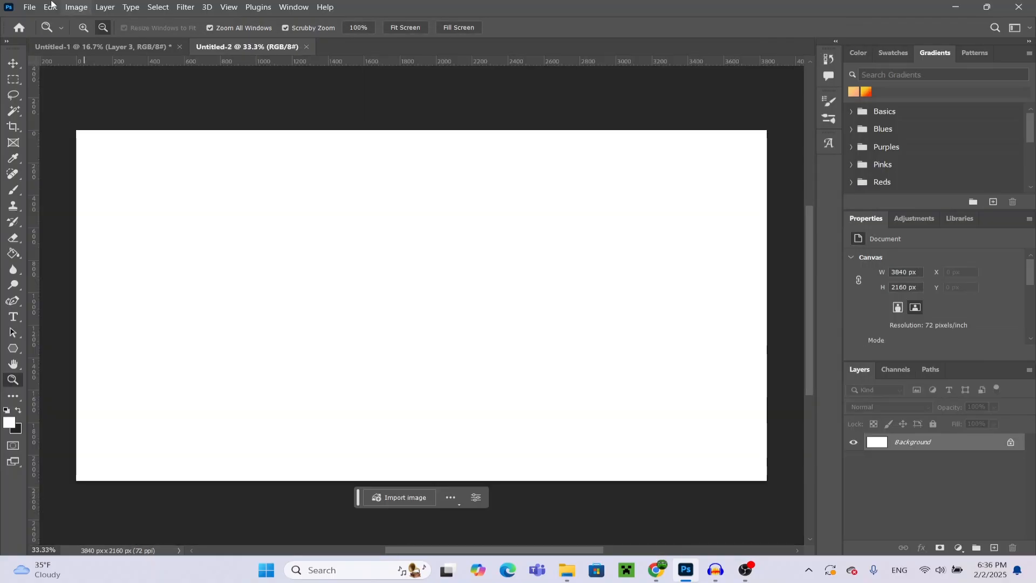
left_click(51, 7)
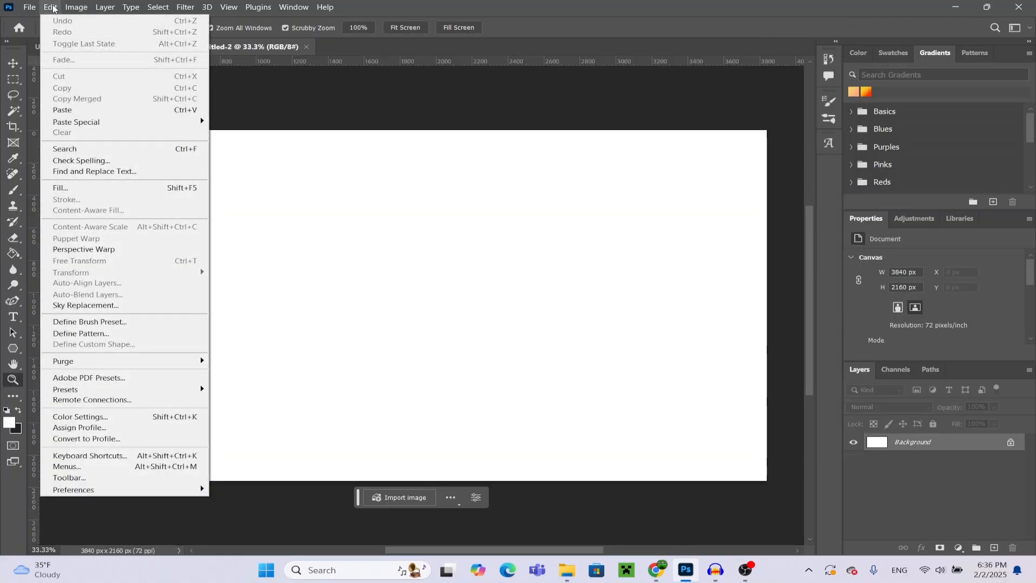
left_click(70, 110)
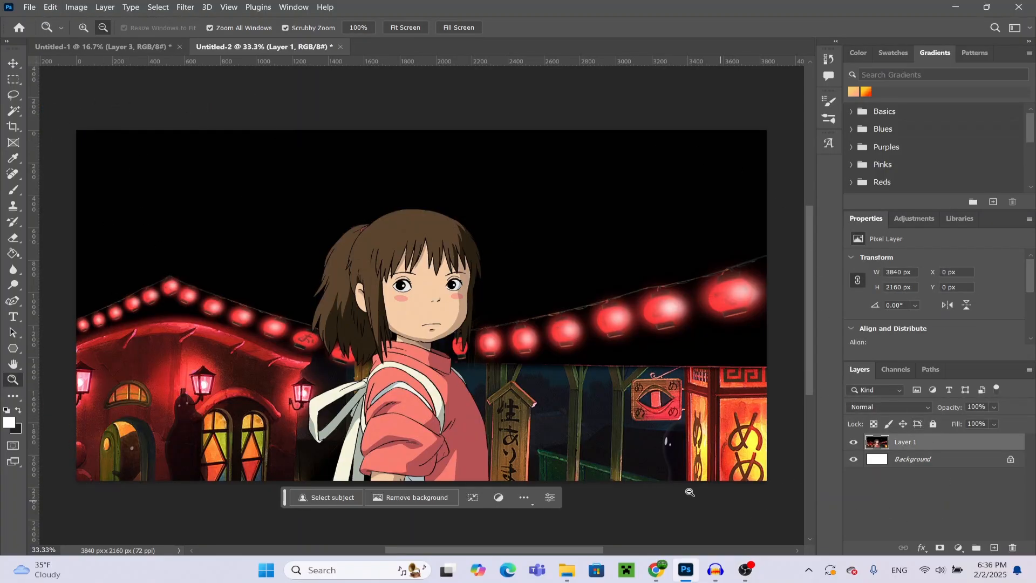
- Add a Black & White adjustment layer with default settings above the pasted still in Untitled-2
left_click(141, 48)
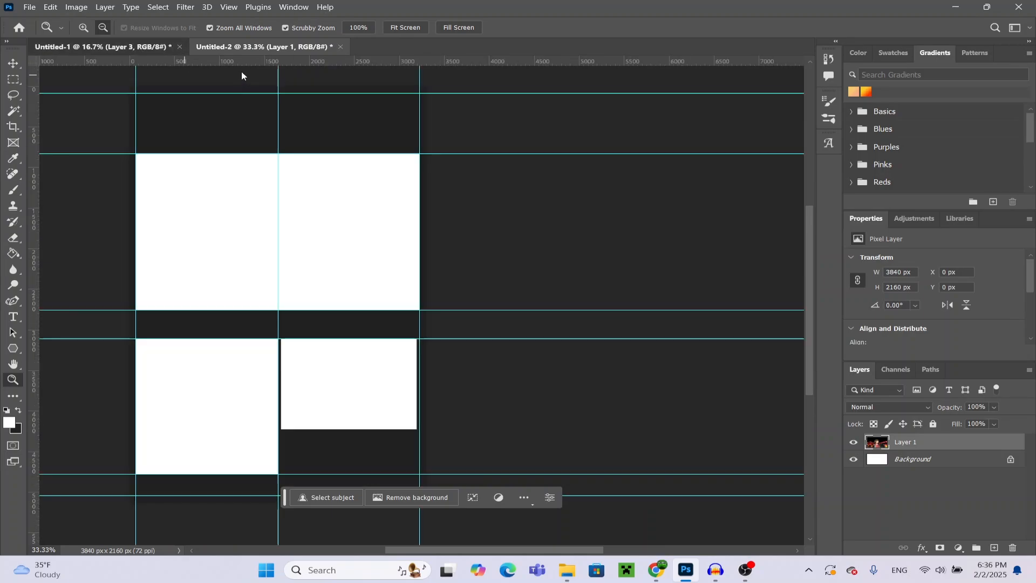
left_click(257, 47)
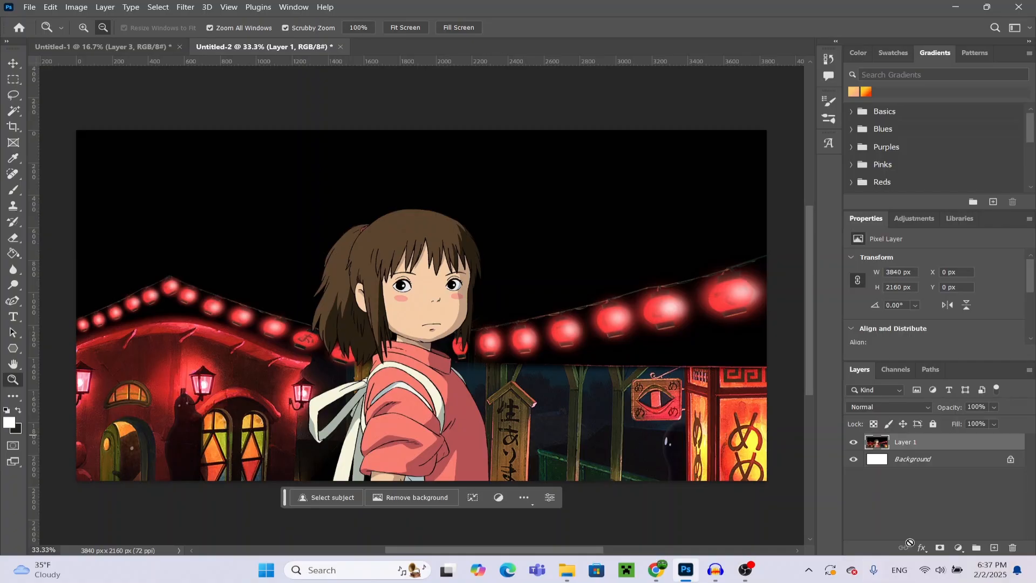
left_click(959, 548)
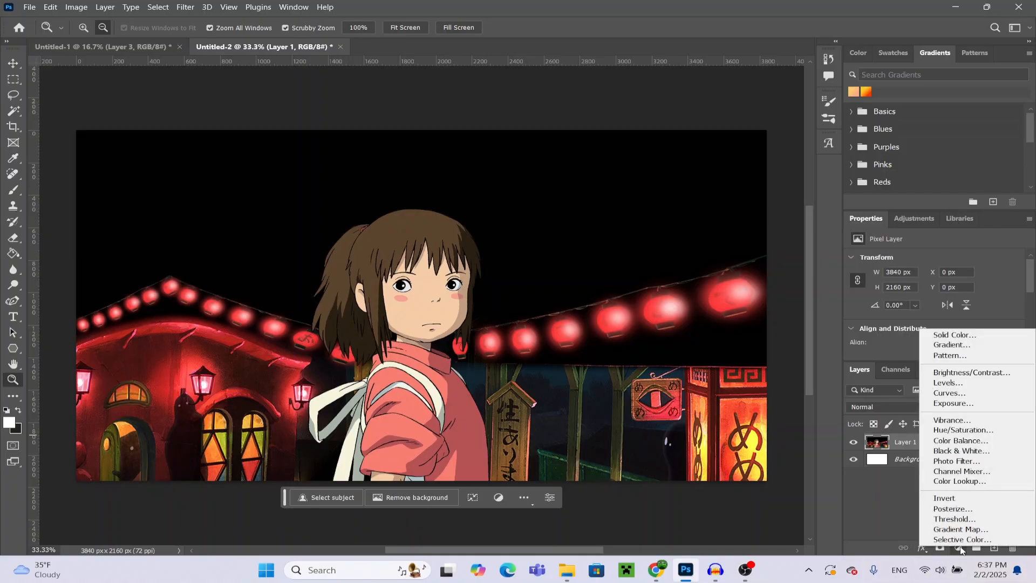
left_click(959, 548)
left_click(959, 548)
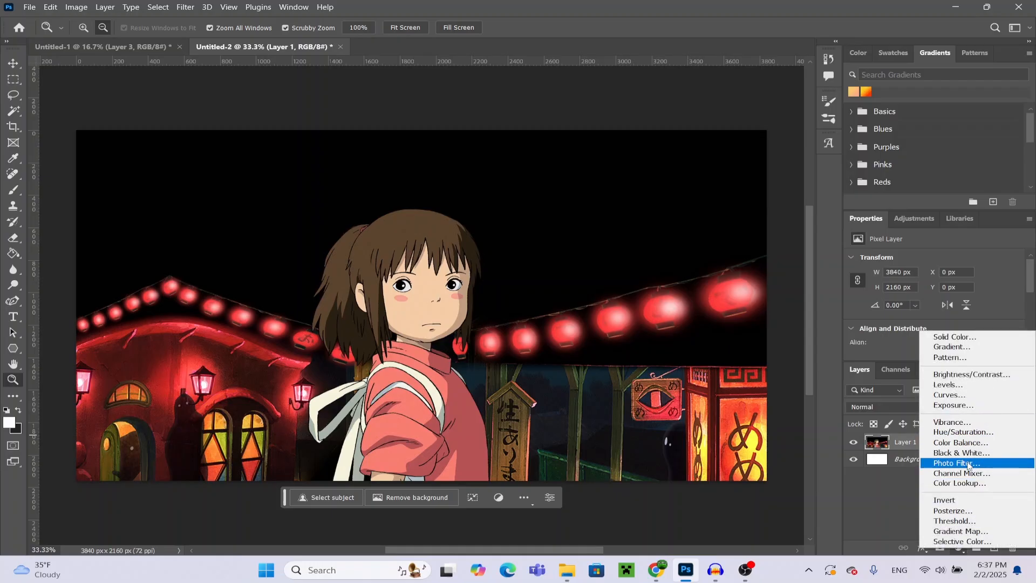
left_click(967, 453)
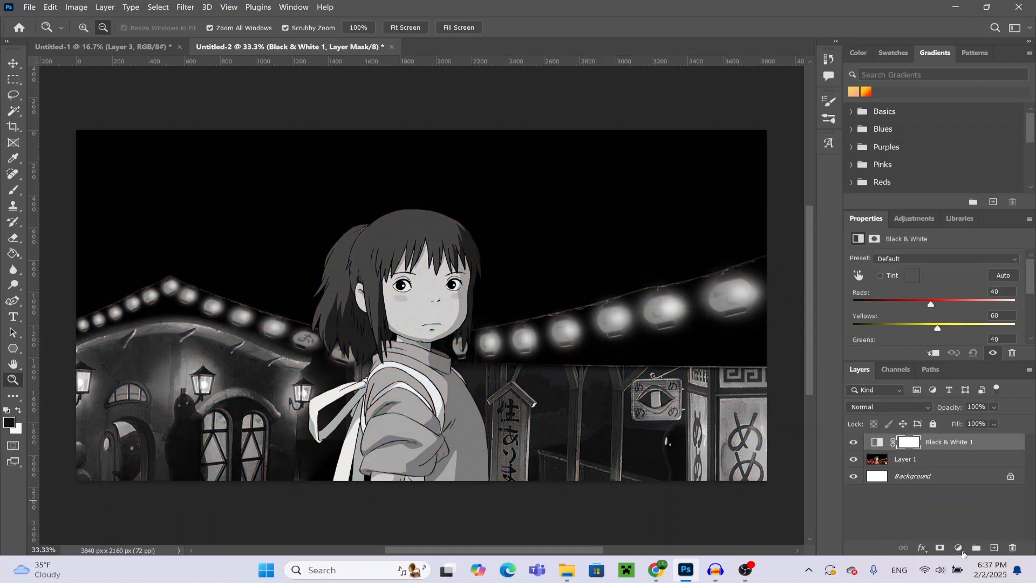
- Add a Threshold adjustment layer at level 126 above the Black & White adjustment and lower its opacity to 33%
left_click(959, 548)
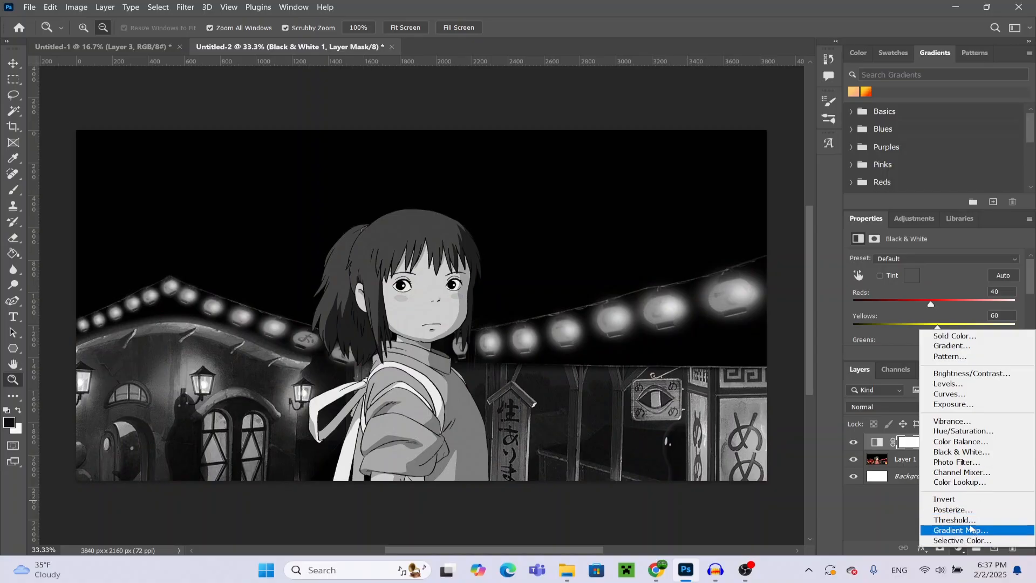
left_click(954, 519)
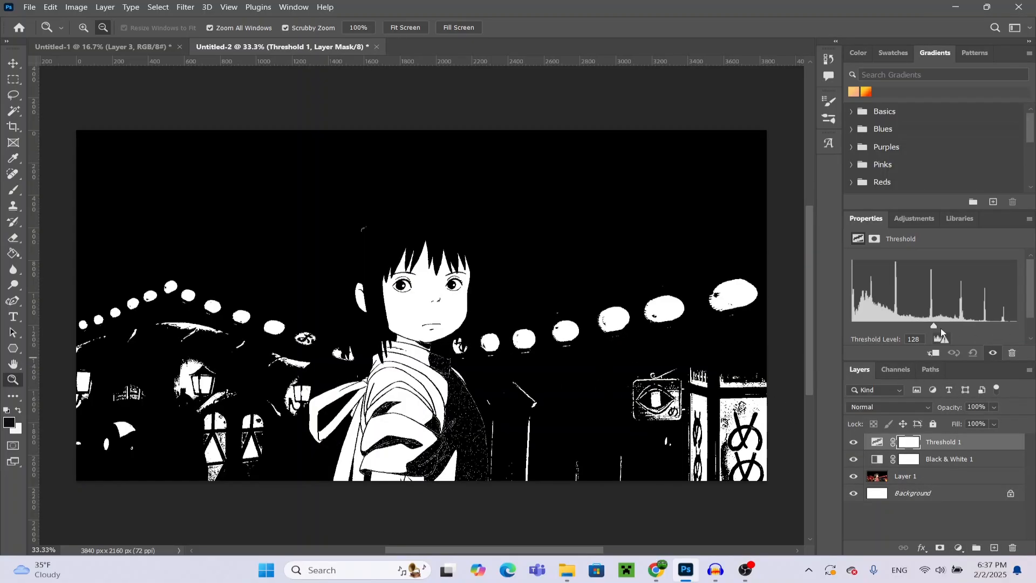
mouse_move(934, 328)
left_mouse_down()
mouse_move(948, 324)
mouse_move(915, 323)
mouse_move(934, 331)
left_mouse_up()
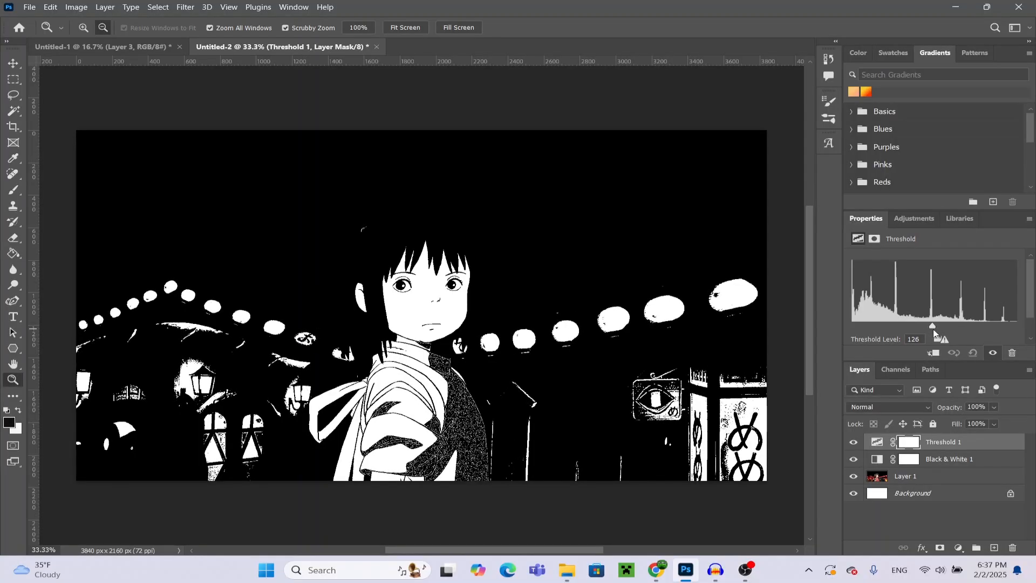
left_click(994, 407)
left_click_drag(995, 423, 971, 425)
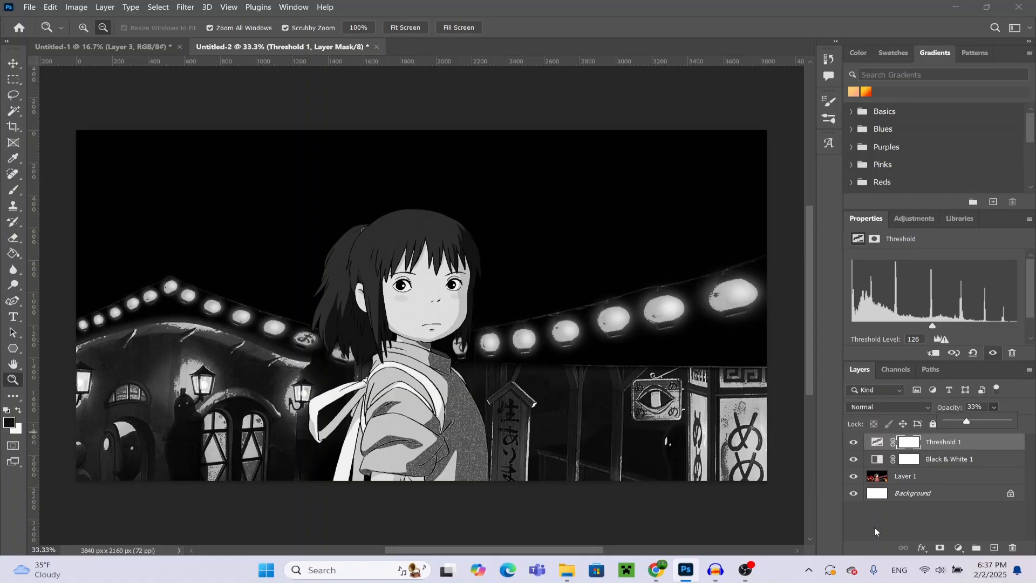
left_click(873, 409)
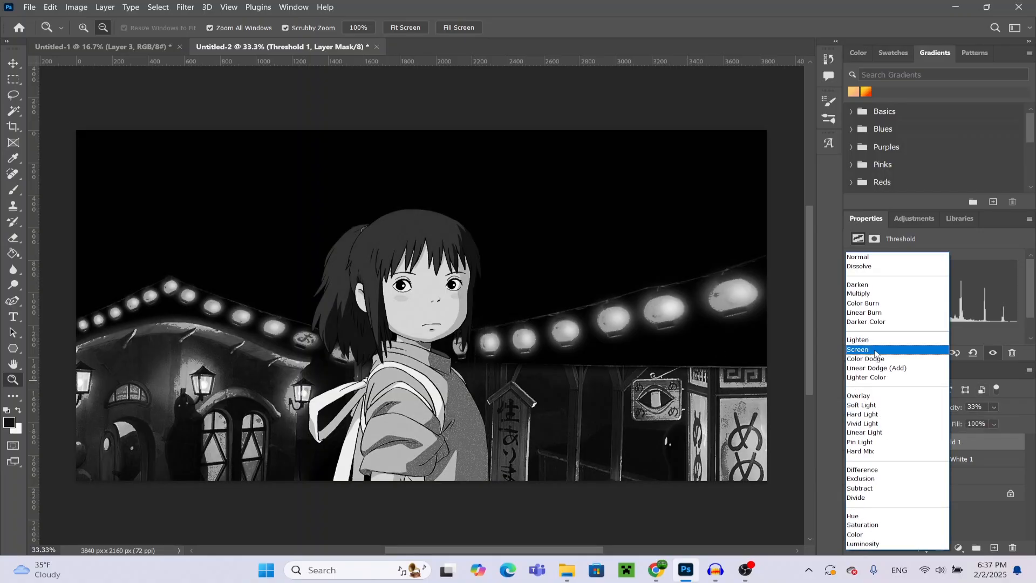
left_click(1027, 417)
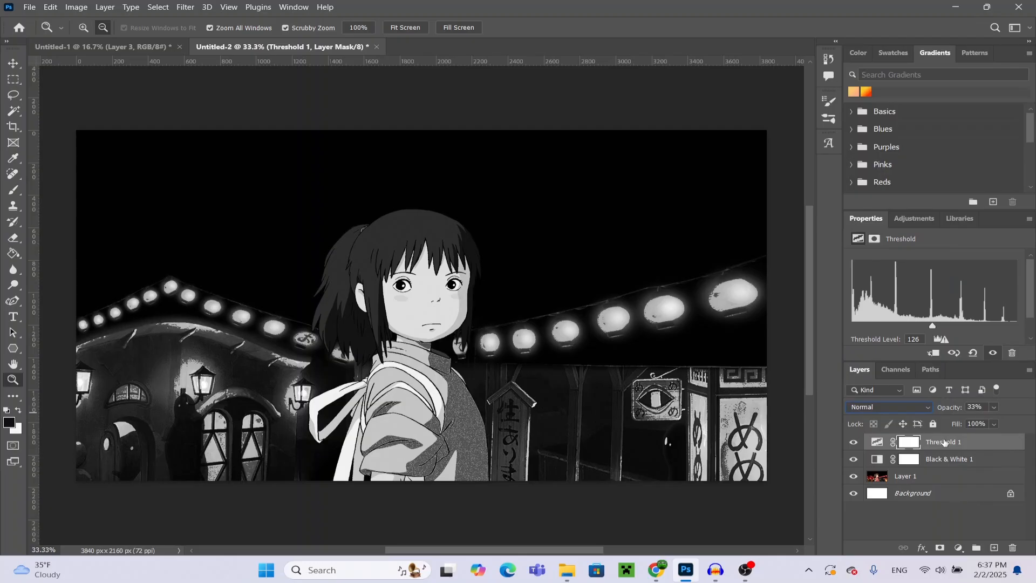
- Add a Brightness/Contrast adjustment layer on top with brightness -6 and contrast 19
left_click(959, 548)
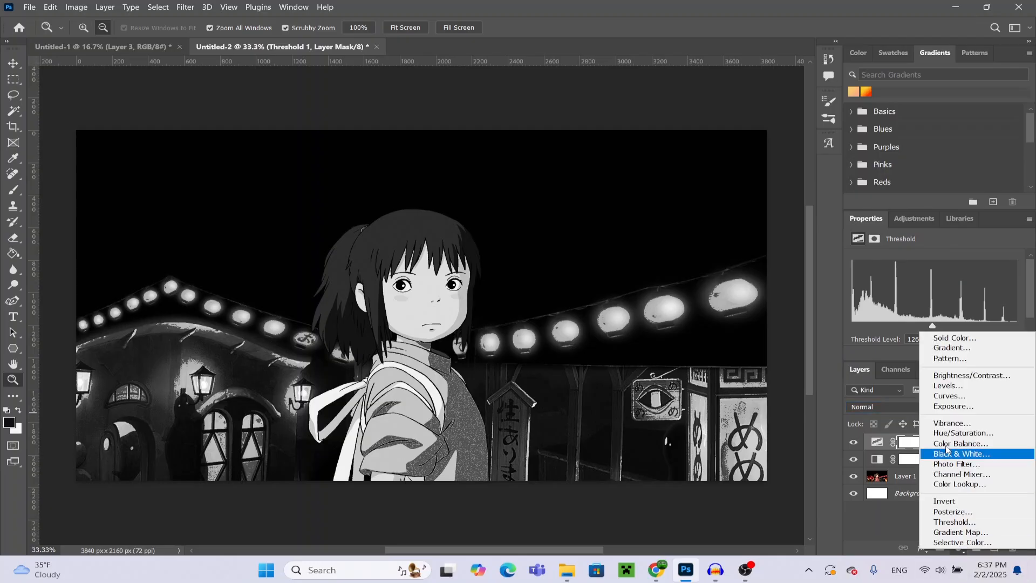
left_click(982, 376)
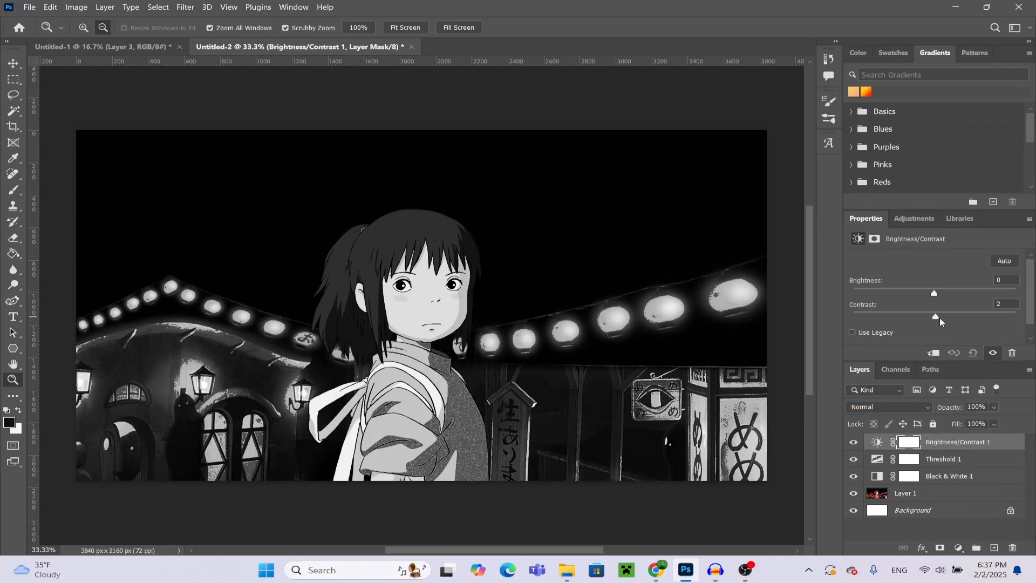
left_click_drag(947, 319, 931, 295)
- Add an Exposure adjustment layer on top with exposure +0.11, offset +0.0250 and gamma correction 0.92
left_click(959, 548)
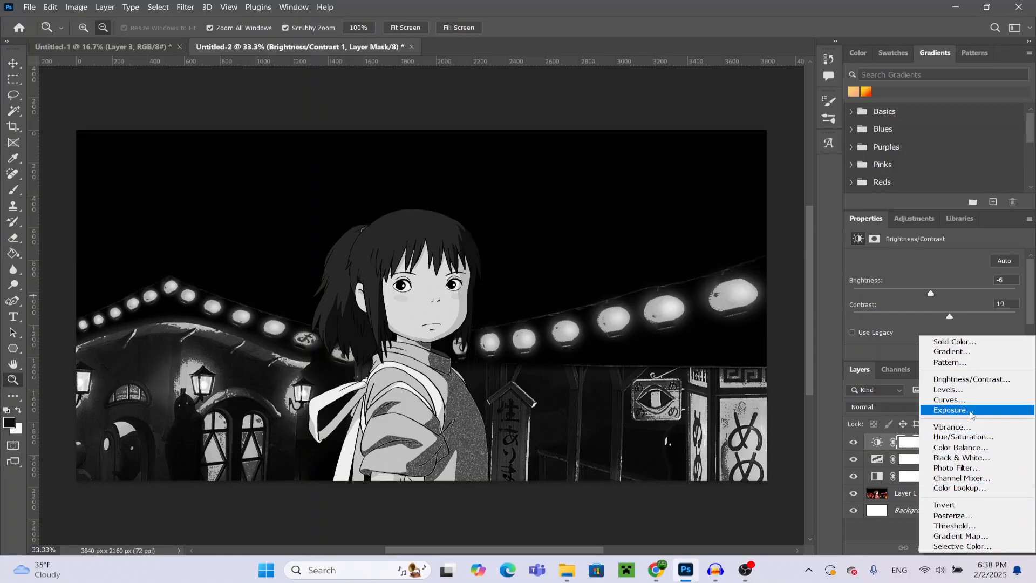
left_click(971, 413)
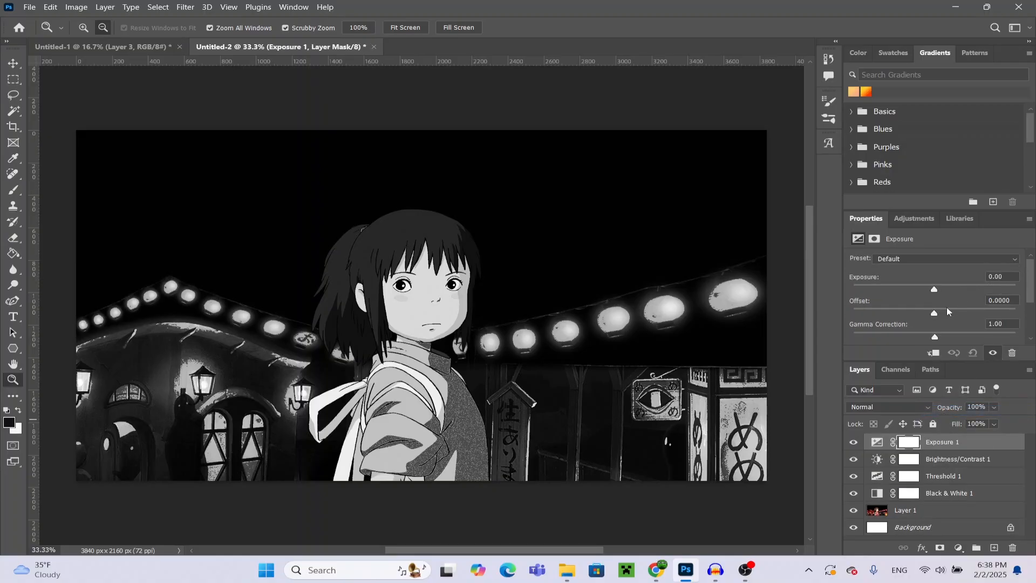
left_click_drag(936, 311, 938, 313)
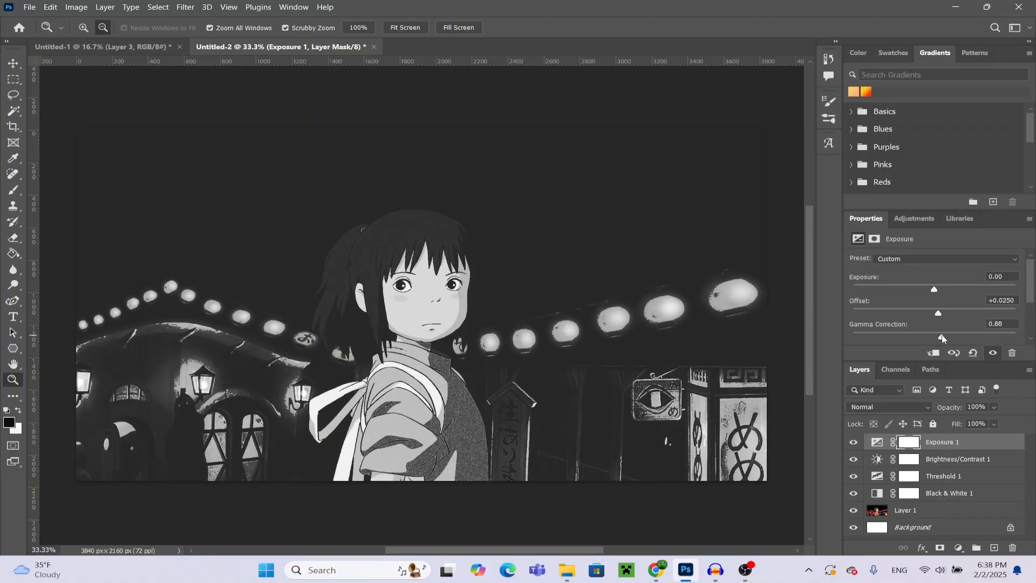
left_click_drag(934, 291, 936, 292)
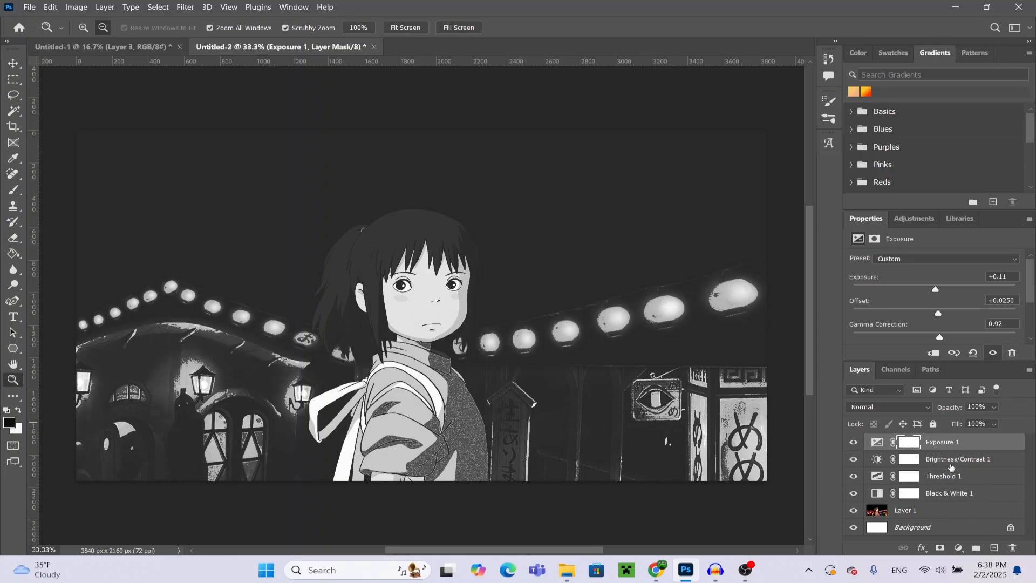
- Add a blank layer on top and use Apply Image to fill it with the merged RGB result, Multiply blending at 100% opacity
left_click(993, 548)
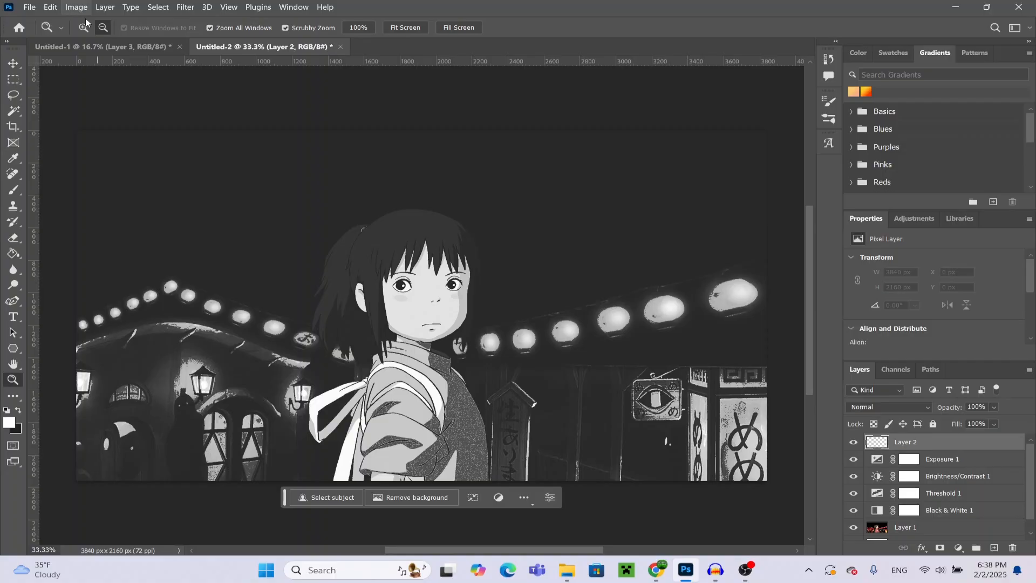
left_click(70, 9)
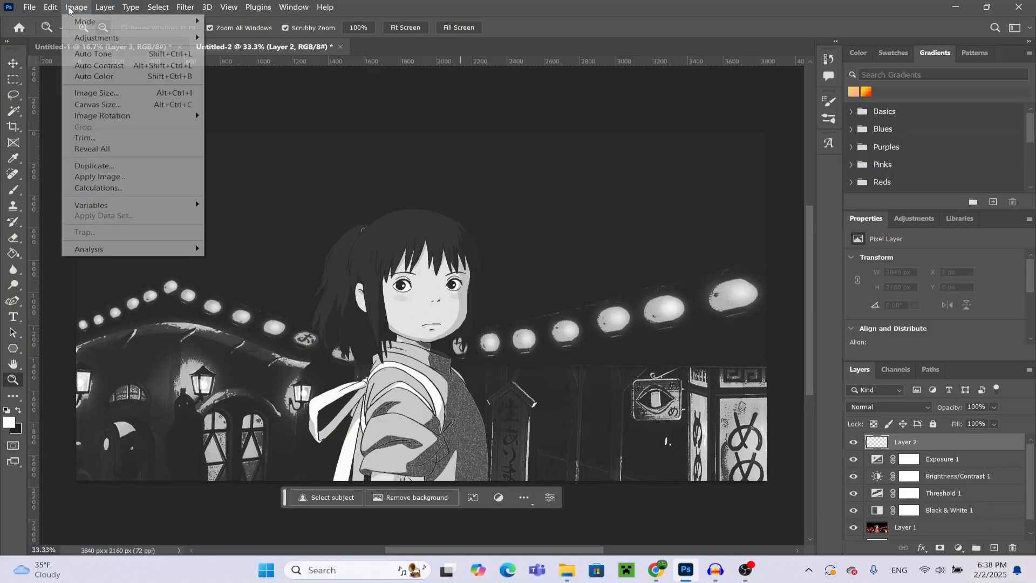
left_click(100, 177)
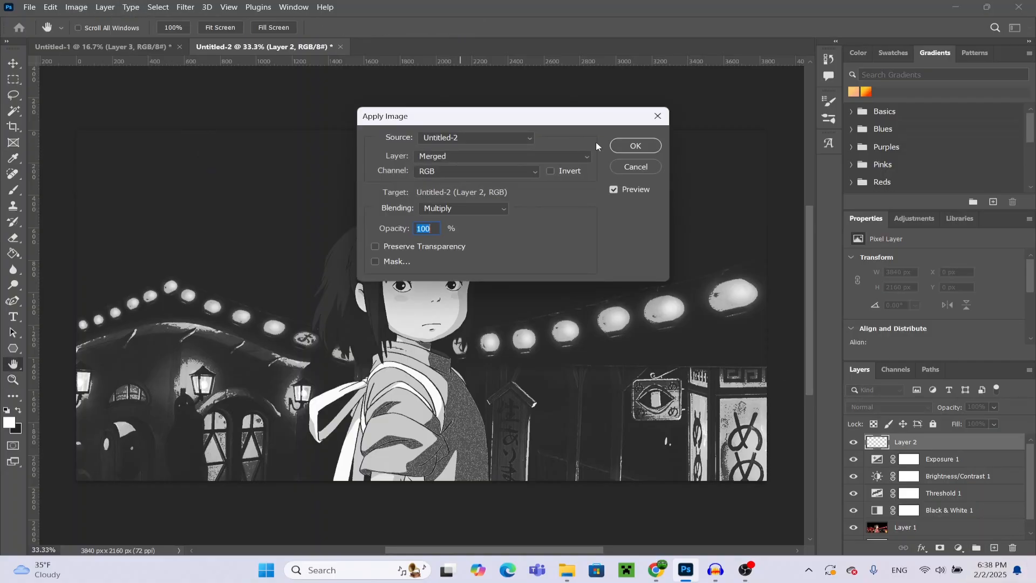
left_click(621, 146)
key("z")
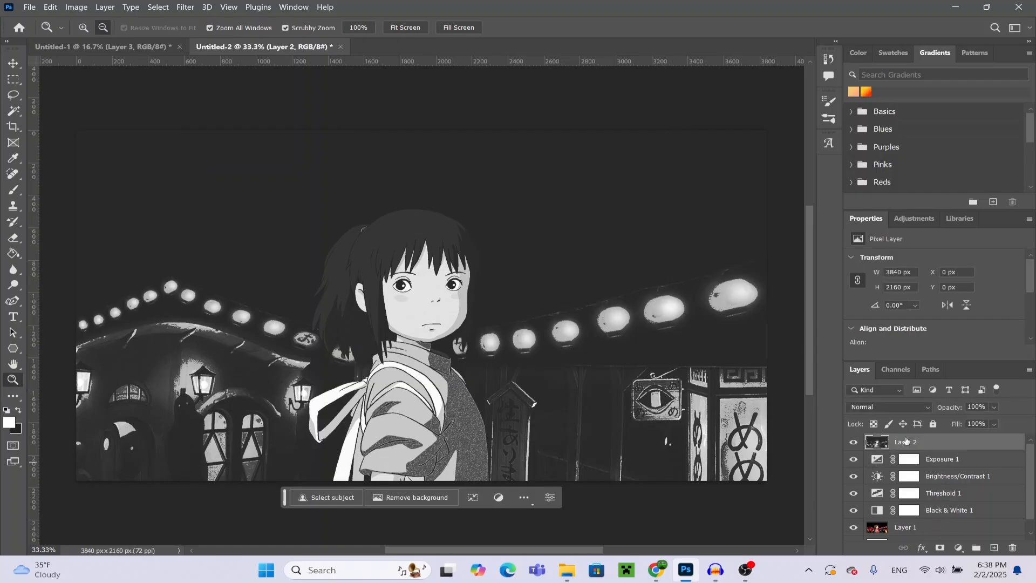
- Toggle the visibility of Layer 2 and the adjustment layers to compare the merged copy with the original still
left_click_drag(852, 459, 853, 527)
left_click_drag(854, 535, 854, 461)
left_click(854, 444)
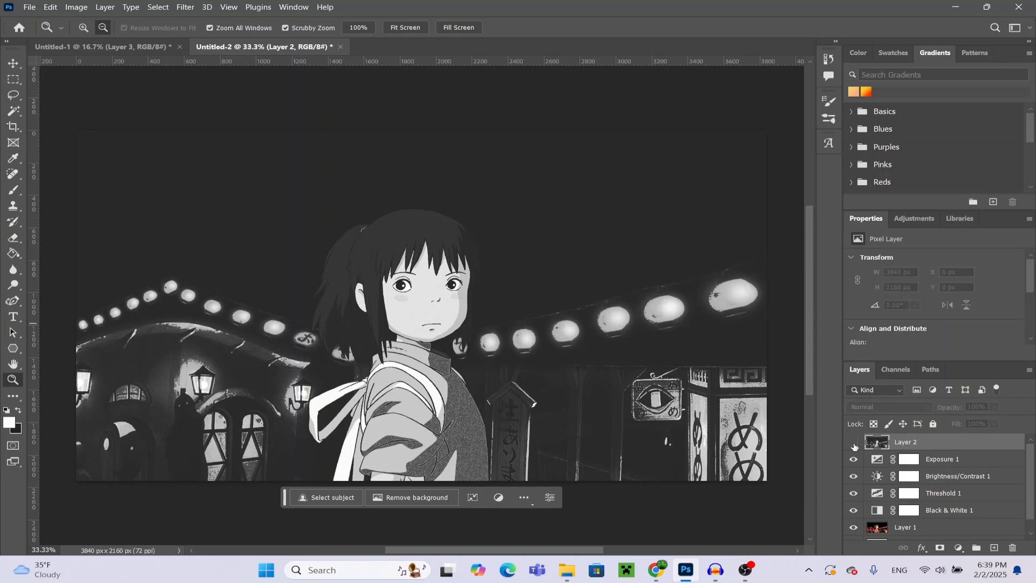
left_click_drag(853, 459, 856, 510)
left_click(856, 509)
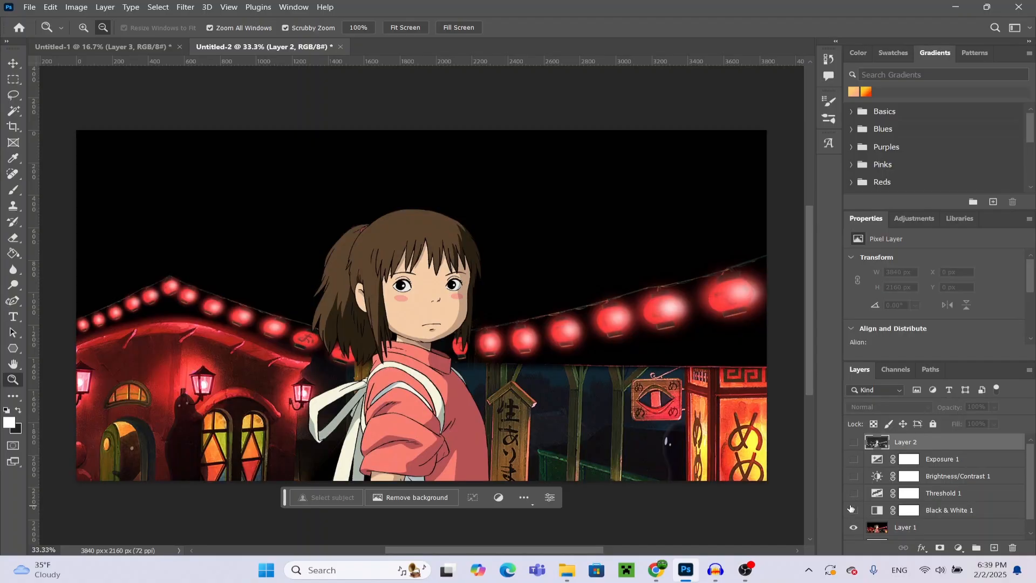
left_click(854, 442)
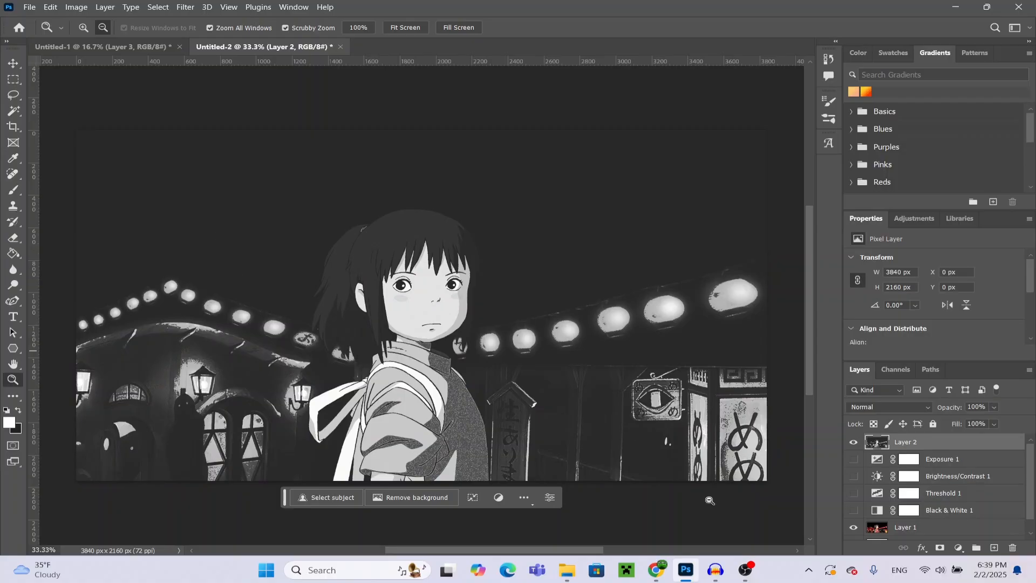
left_click(853, 459)
left_click(854, 476)
left_click(853, 493)
left_click(853, 510)
- Apply Smart Sharpen to Layer 2 with amount 72%, radius 1.0 px, noise reduction 10% and Lens Blur removal
left_click(183, 7)
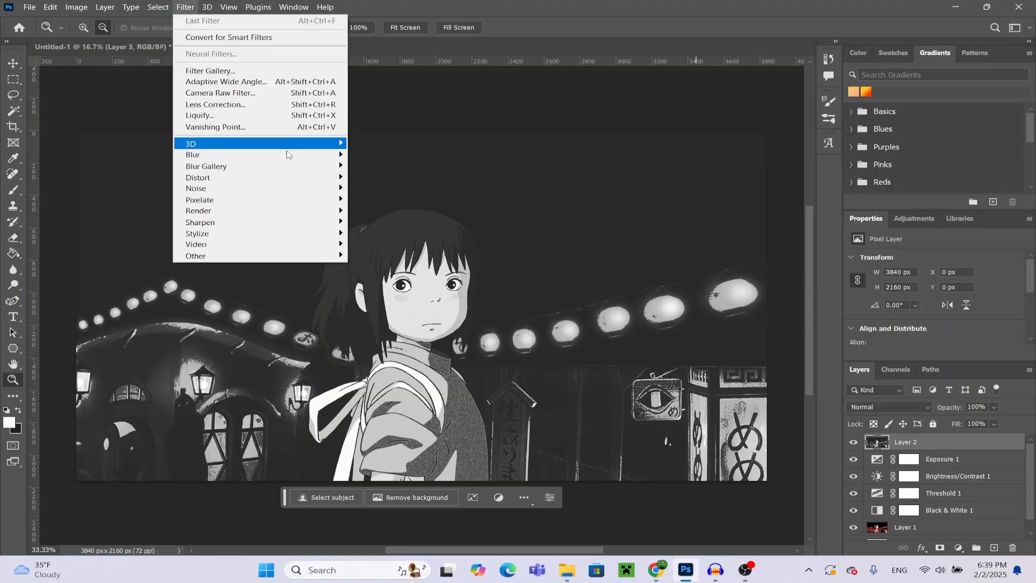
mouse_move(226, 230)
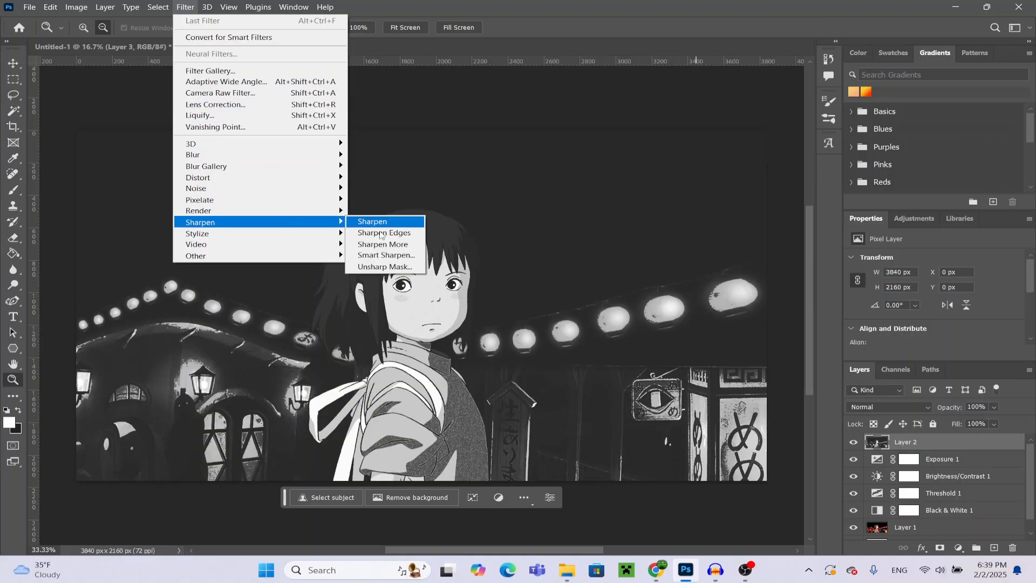
left_click(174, 4)
left_click(178, 6)
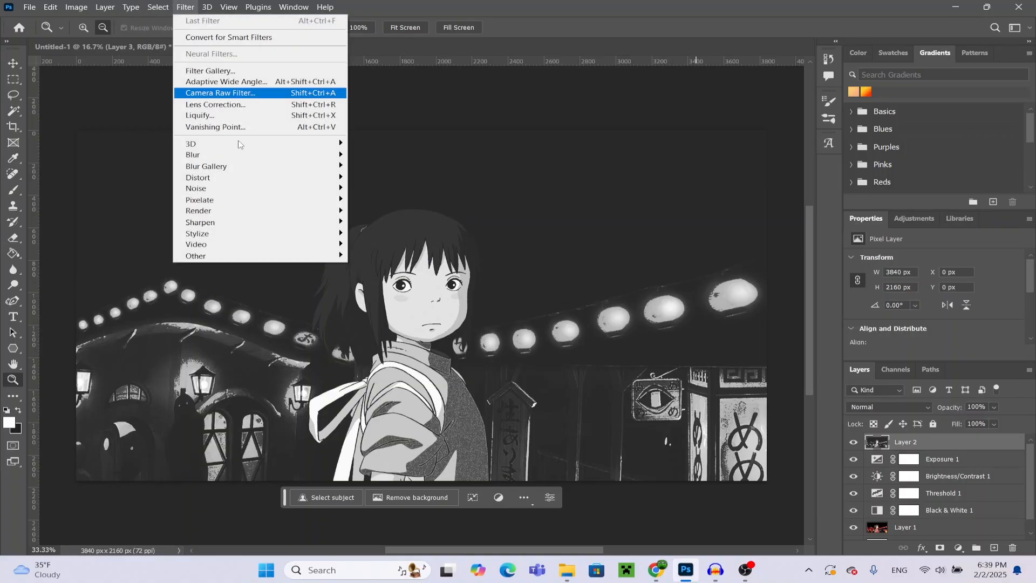
mouse_move(243, 222)
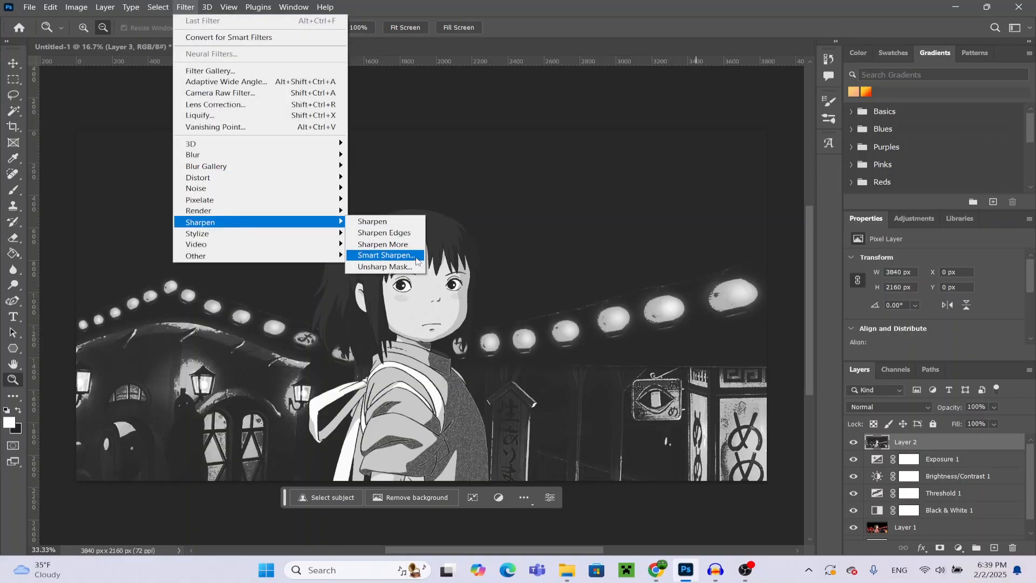
left_click(422, 256)
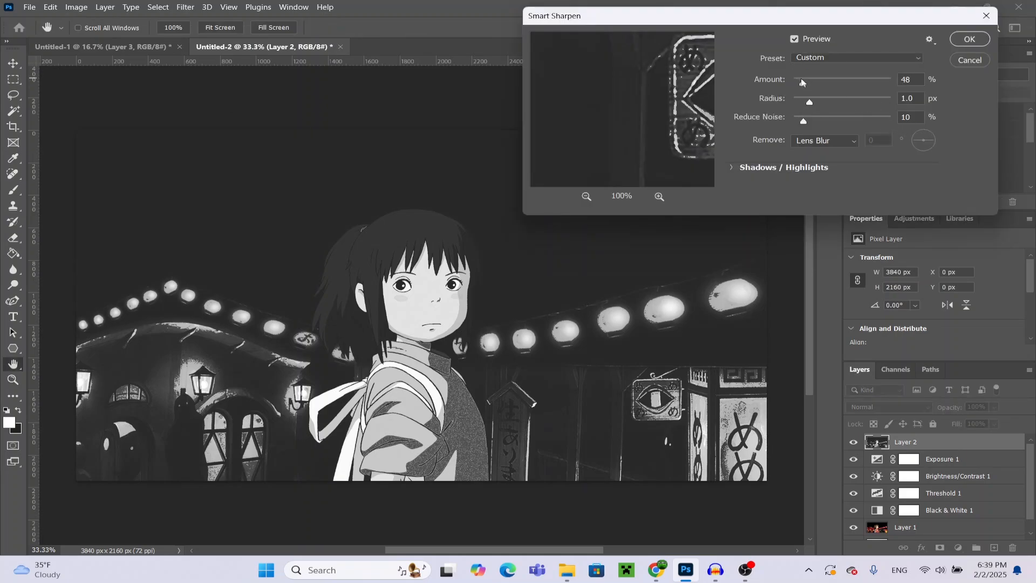
left_click_drag(803, 86, 807, 86)
left_click_drag(807, 85, 808, 85)
left_click_drag(681, 23, 648, 64)
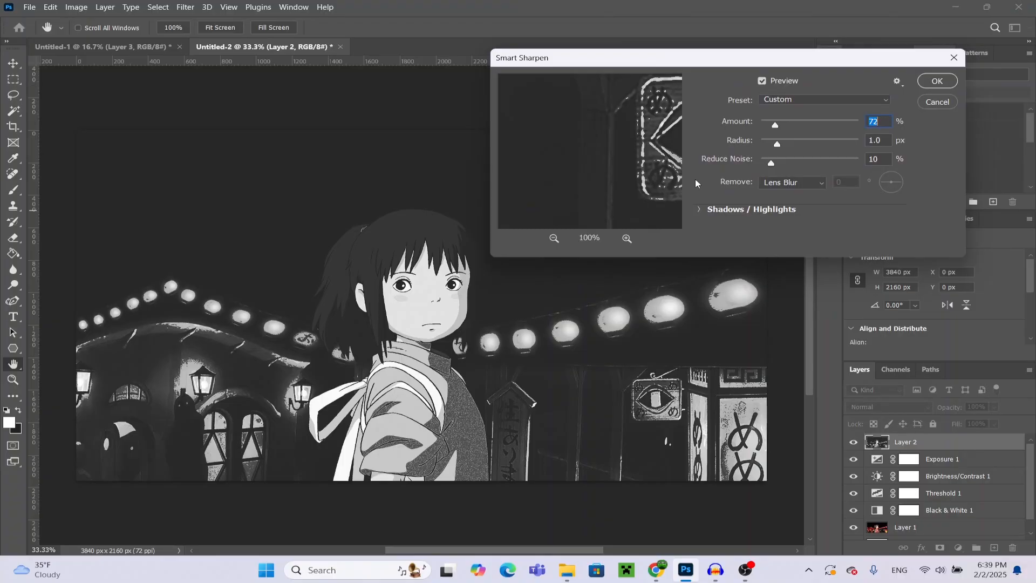
left_click_drag(780, 132, 865, 131)
left_click_drag(858, 125, 775, 126)
left_click(937, 82)
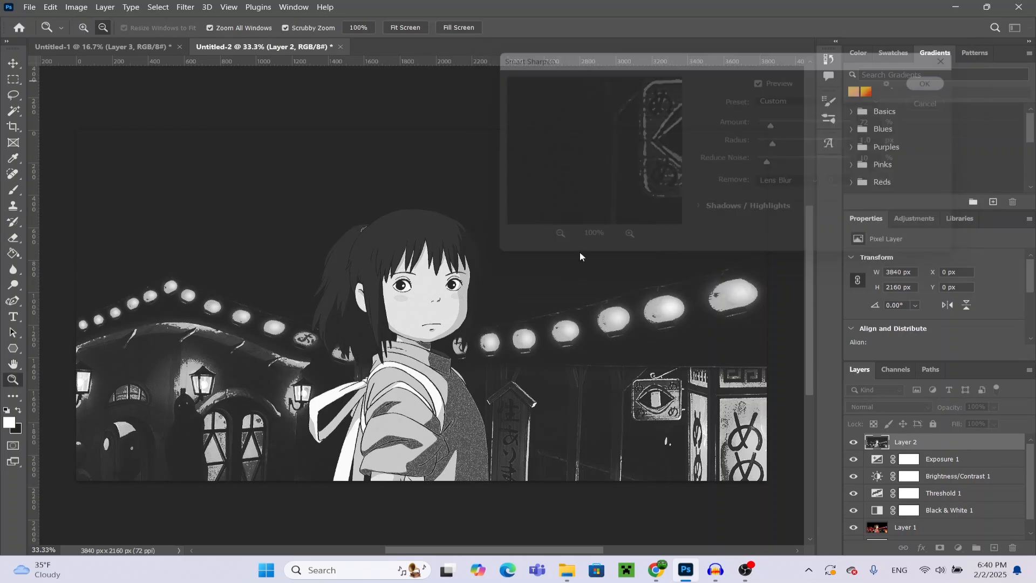
- Select the entire canvas of the sharpened still and copy it from Layer 2
left_click(14, 79)
left_click_drag(62, 111, 771, 518)
left_click_drag(779, 518, 779, 518)
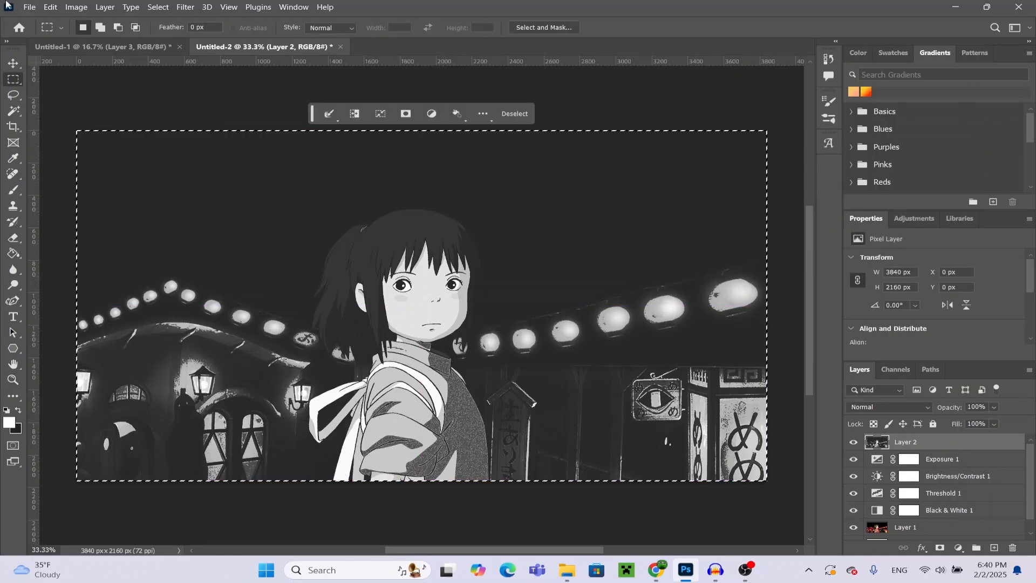
left_click(50, 7)
left_click(70, 88)
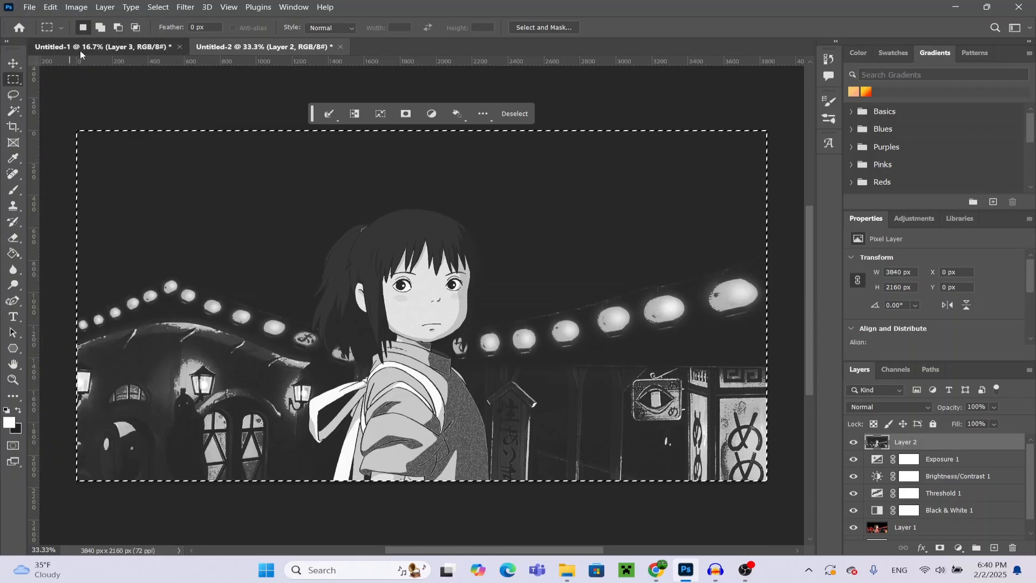
- Paste the copied still into the Untitled-1 poster directly above Layer 1
left_click(80, 49)
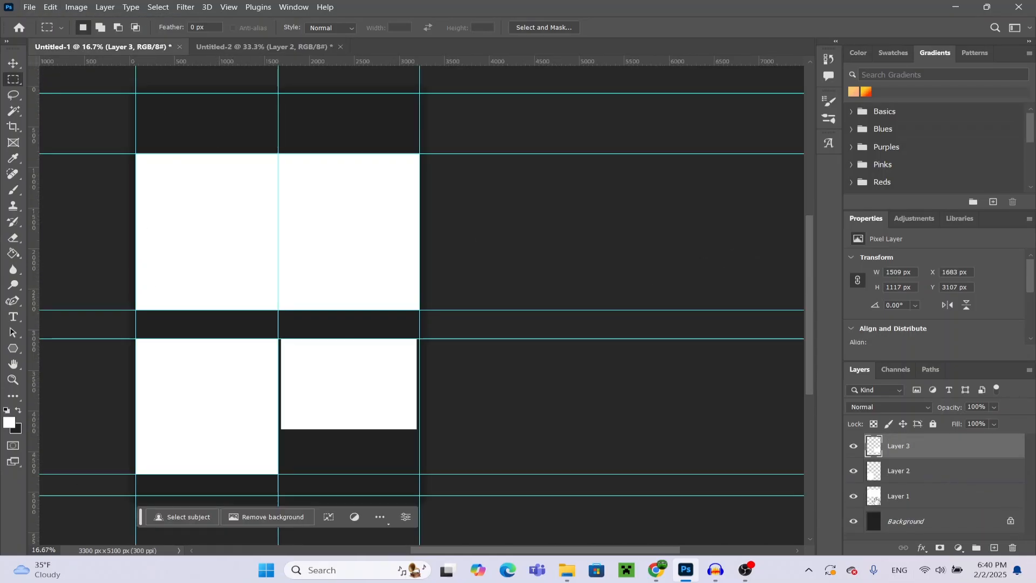
left_click(926, 496)
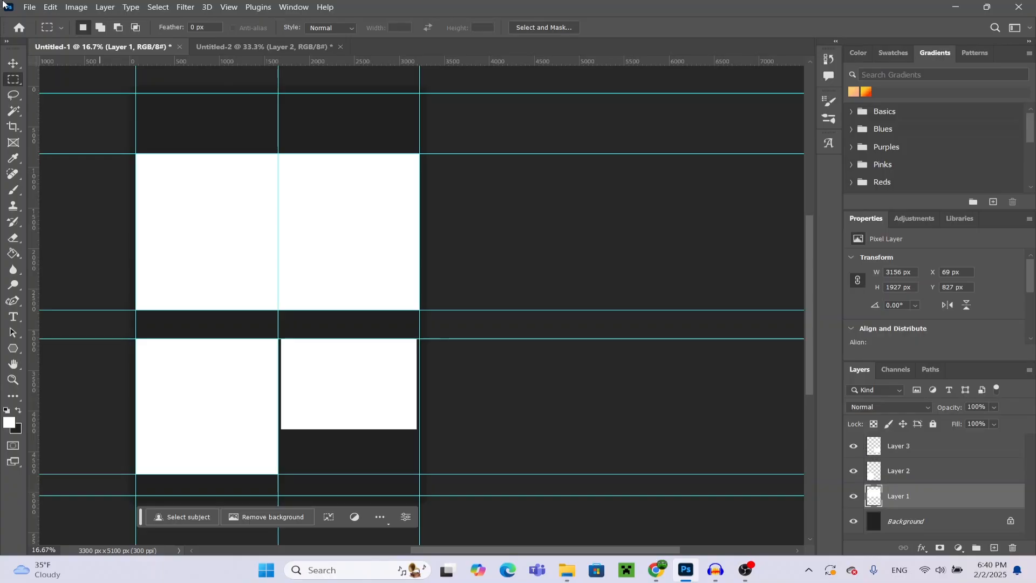
left_click(50, 7)
left_click(94, 111)
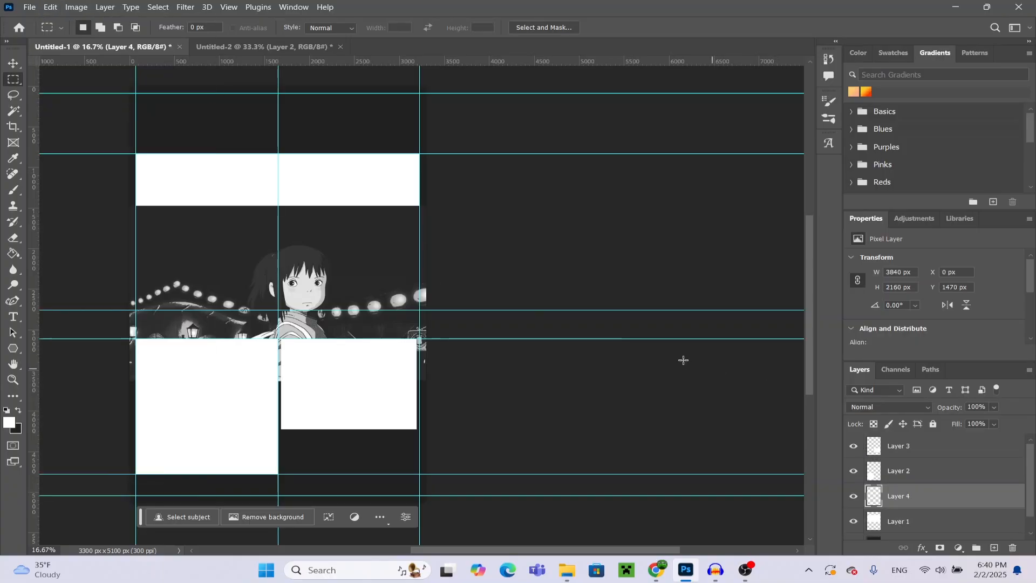
- Move the pasted still up over the large upper white block and clip it to Layer 1
left_click(13, 62)
mouse_move(387, 309)
left_mouse_down()
mouse_move(387, 221)
mouse_move(387, 310)
left_mouse_up()
left_click_drag(383, 268, 380, 208)
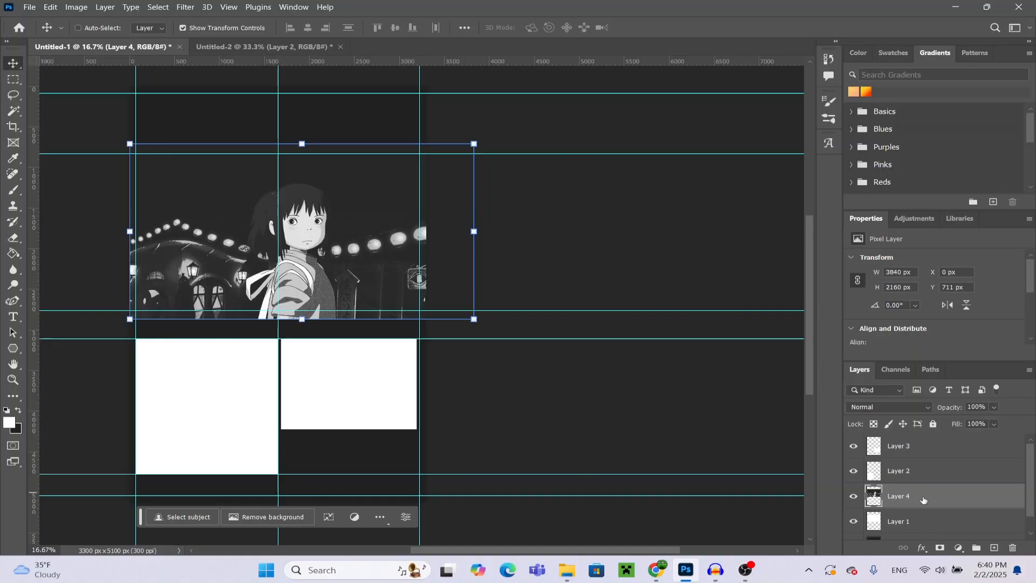
right_click(943, 503)
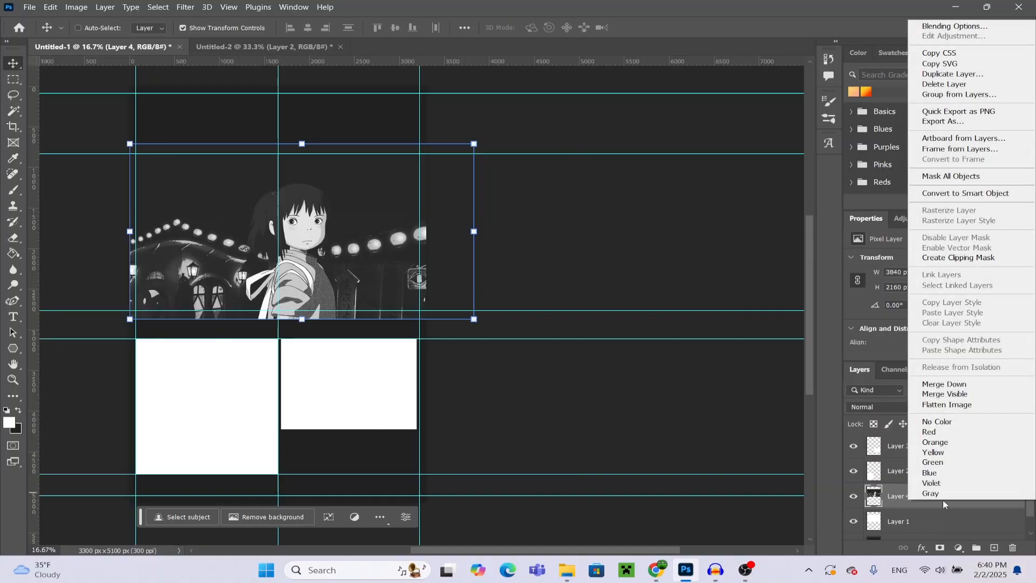
left_click(967, 258)
- Scale the clipped still to about 121% and position it so the girl fills the left half of the upper block
left_click_drag(372, 237, 319, 238)
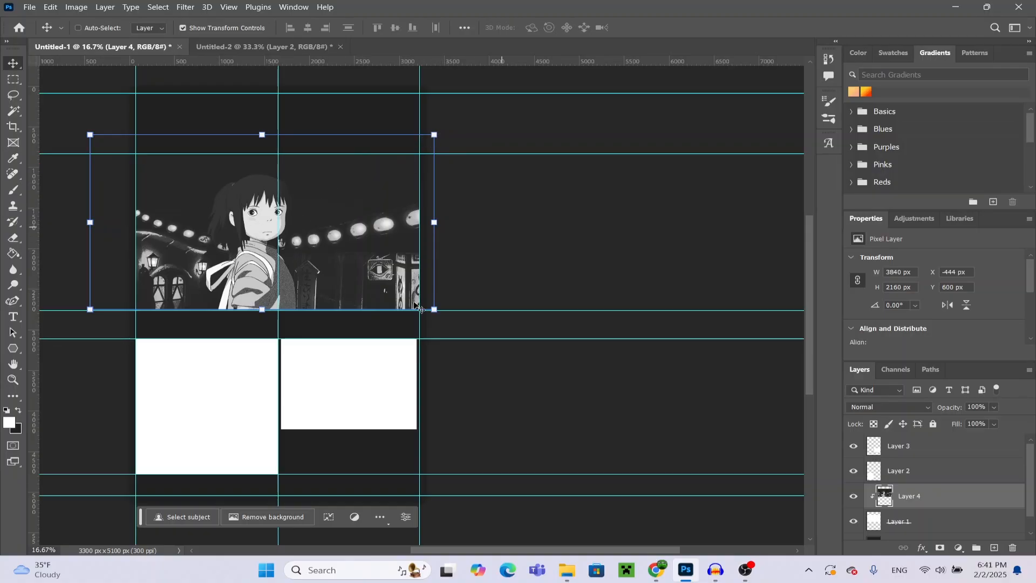
left_click_drag(434, 134, 524, 123)
left_click_drag(463, 206, 391, 213)
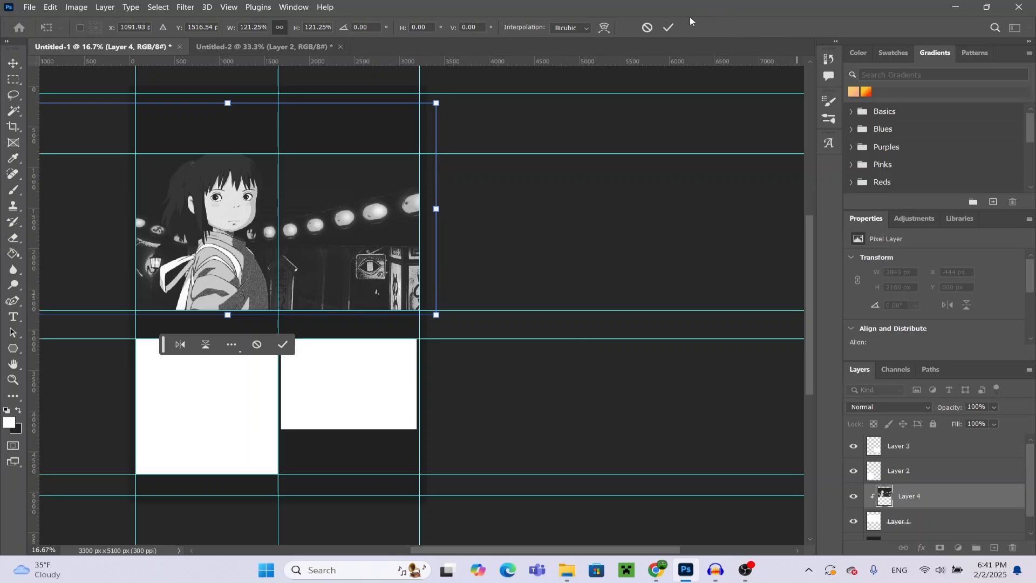
left_click(674, 28)
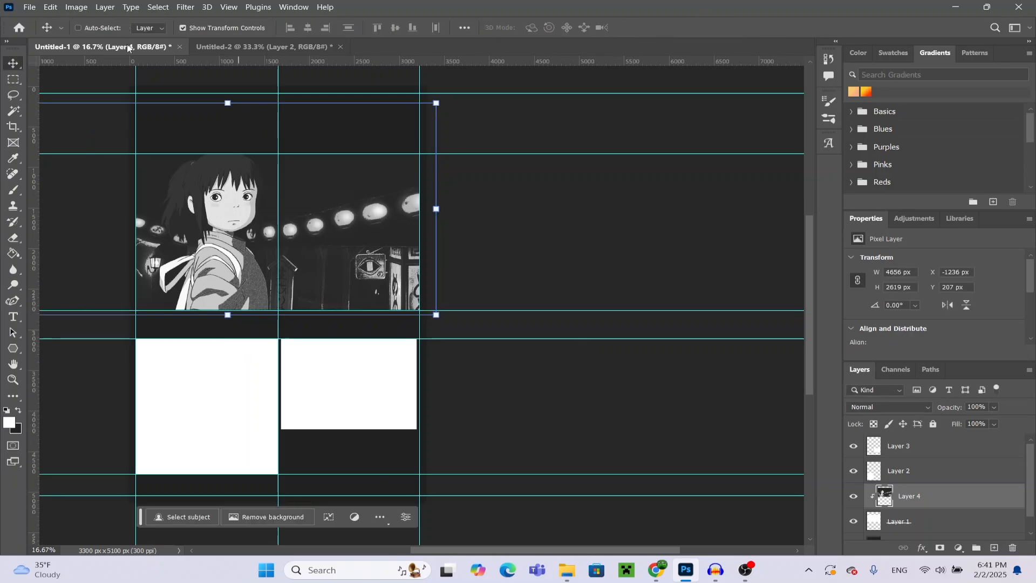
left_click_drag(366, 241, 364, 241)
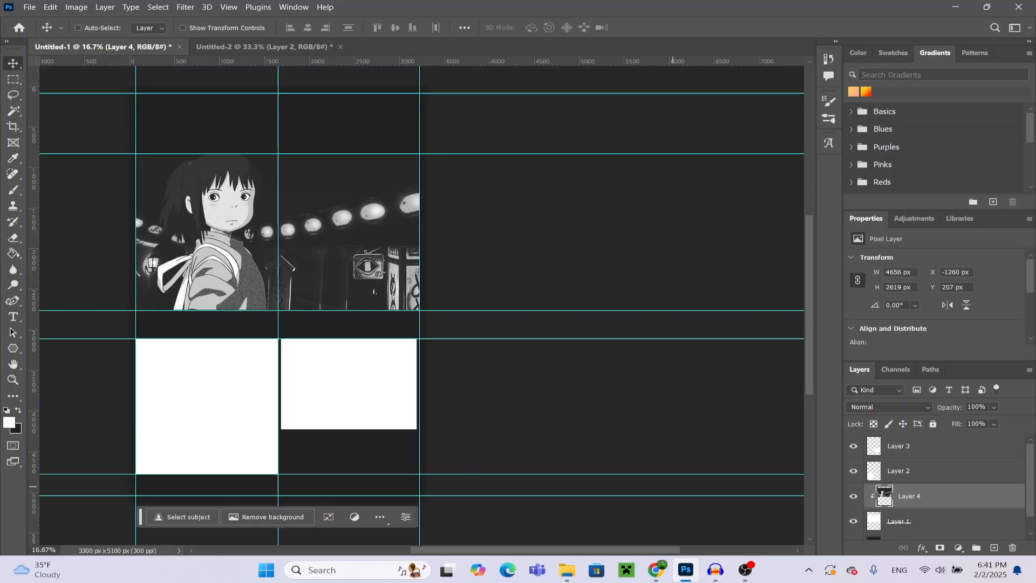
- Review the sea and train stills in Untitled-3 and Untitled-4 against the poster's remaining blocks
left_click(282, 47)
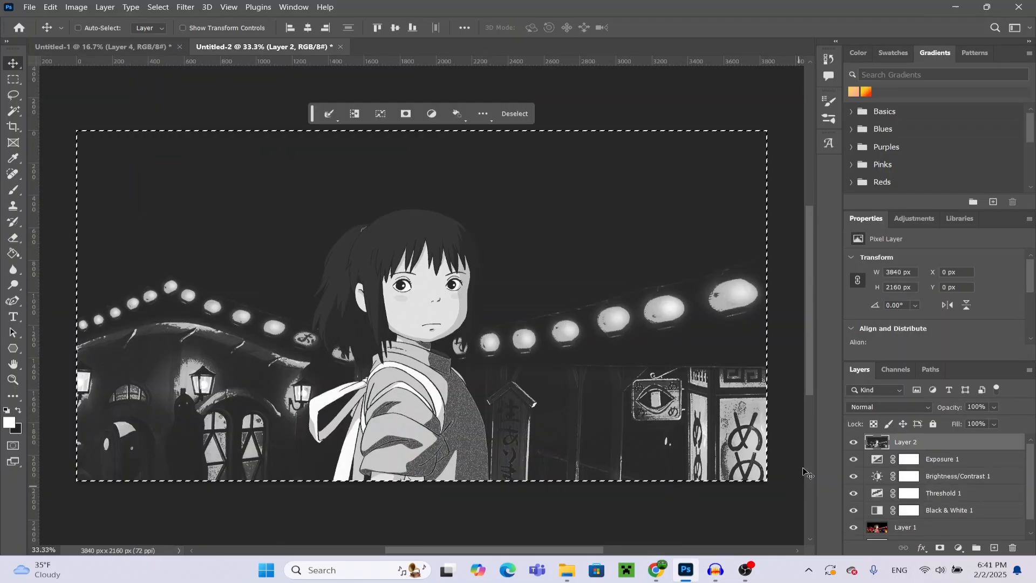
left_click(135, 47)
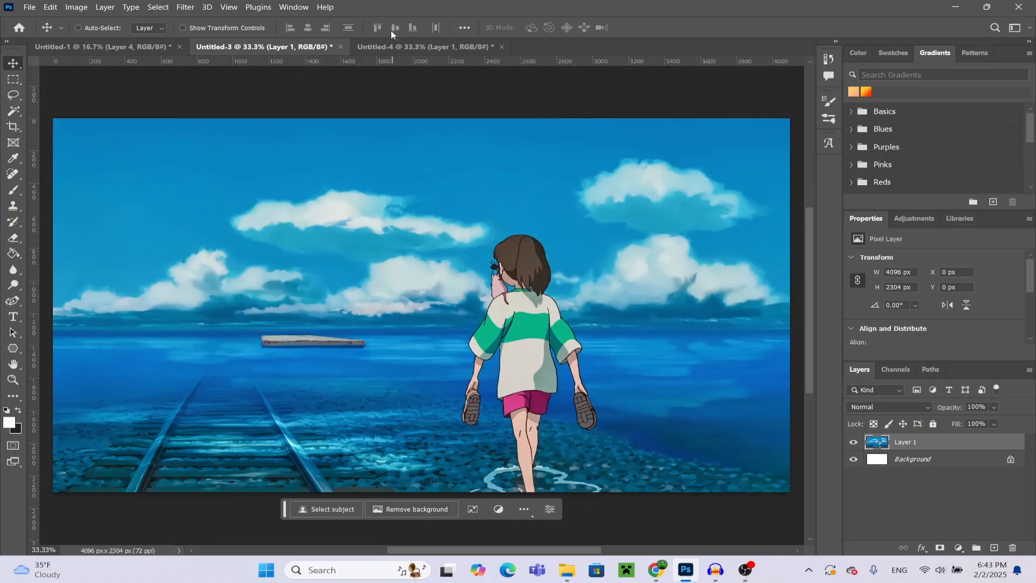
left_click(423, 47)
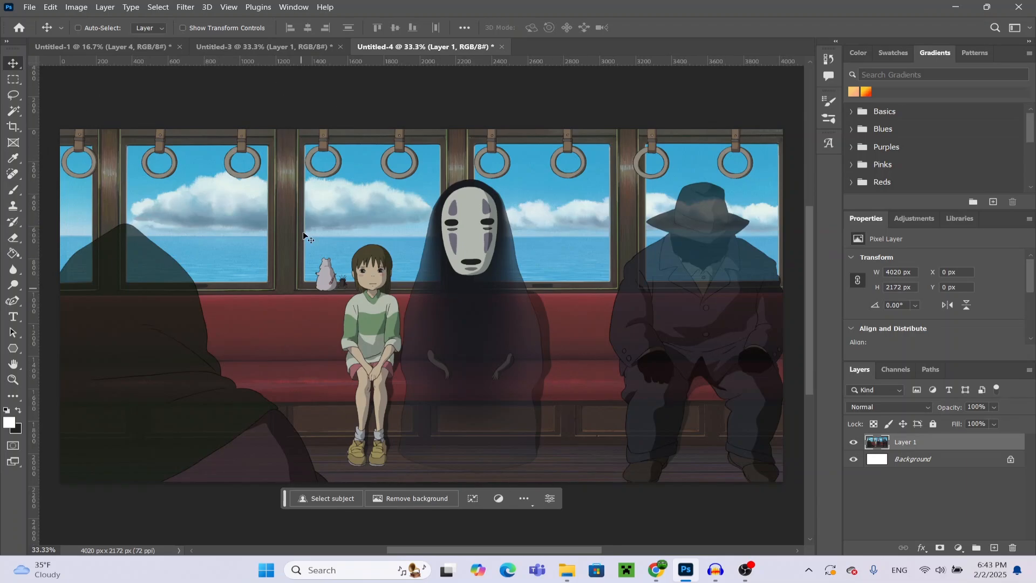
left_click(261, 47)
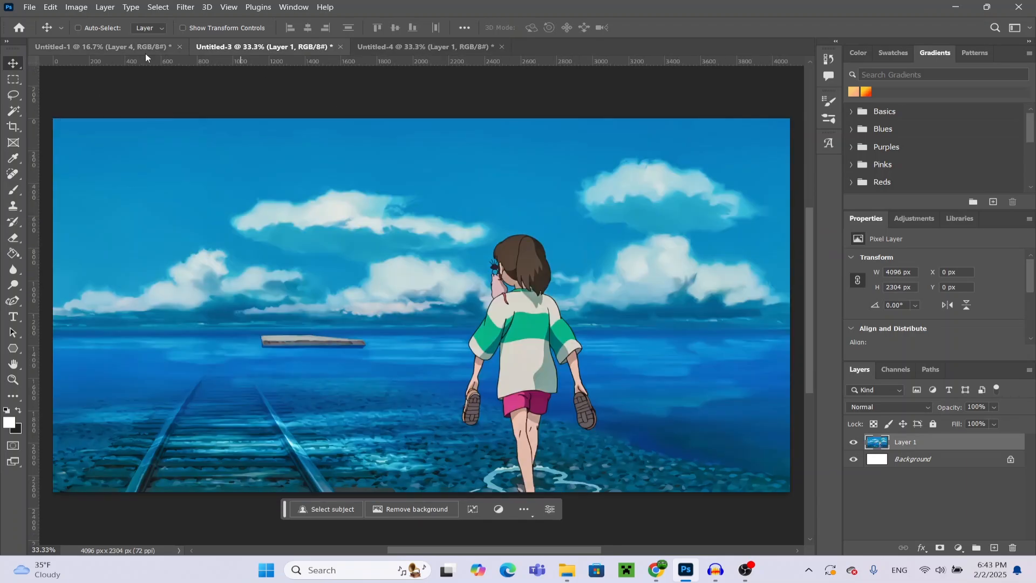
left_click(145, 54)
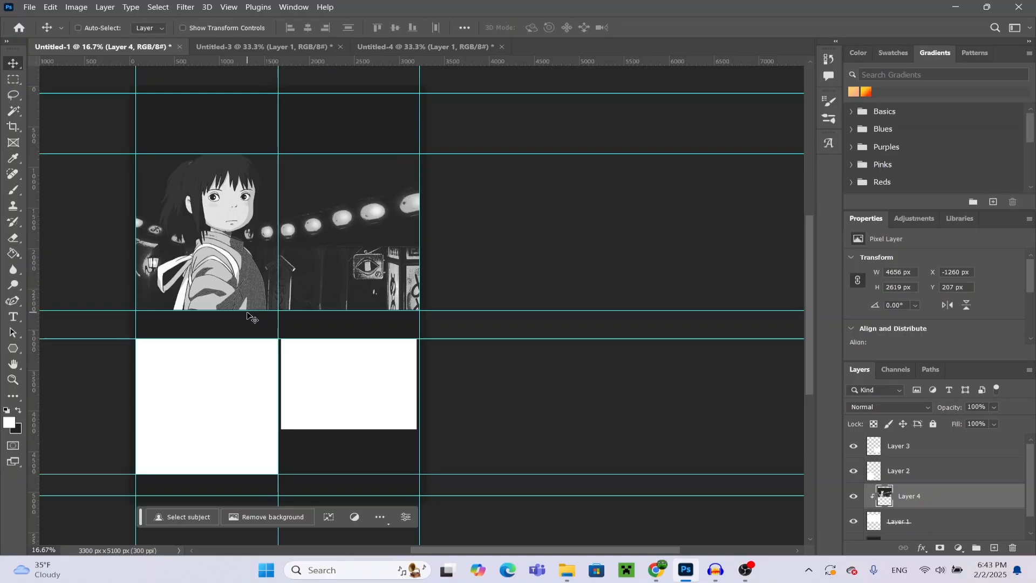
- Add a Black & White adjustment layer with default settings above the sea still in Untitled-3
left_click(262, 47)
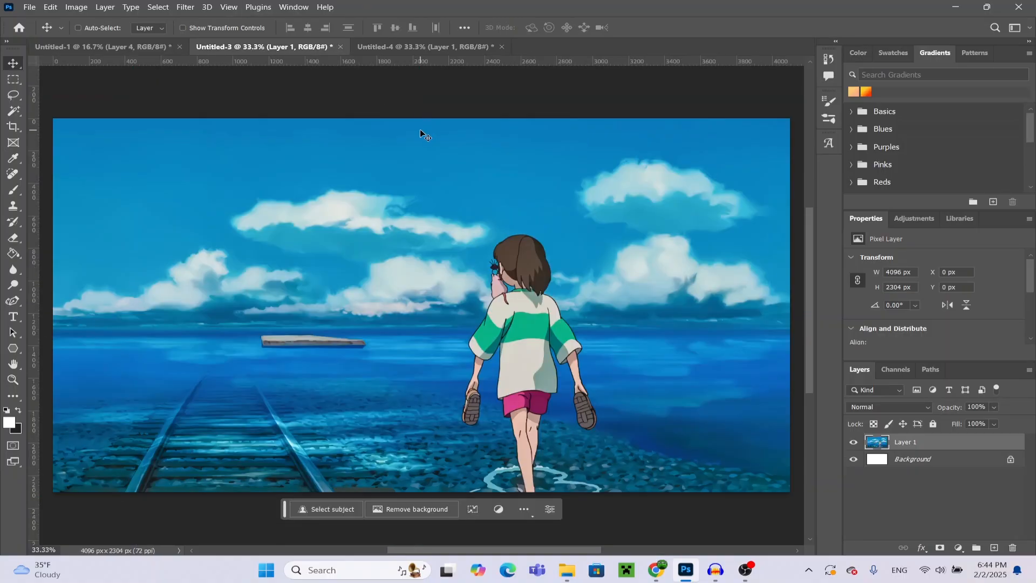
left_click(959, 548)
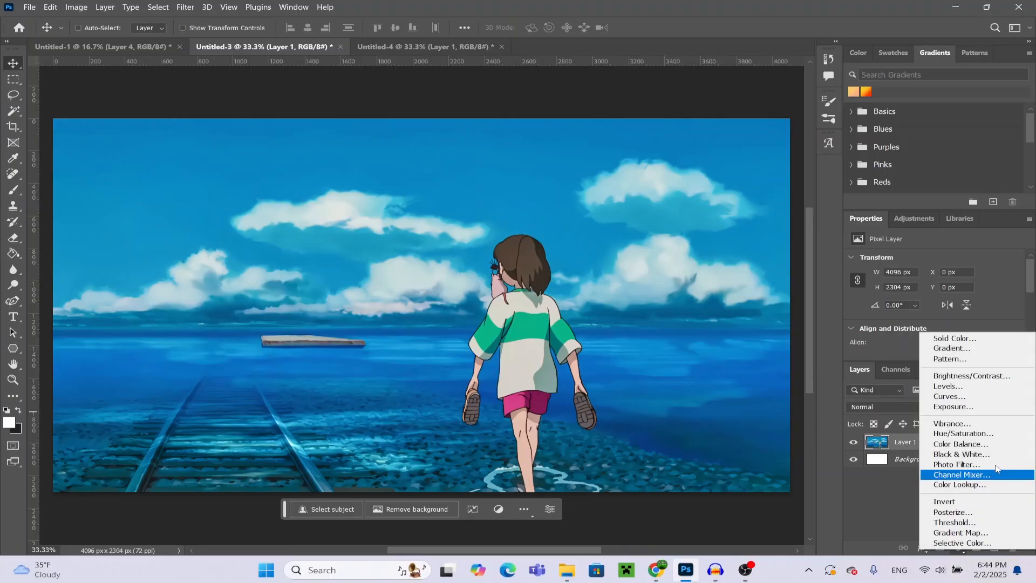
left_click(959, 454)
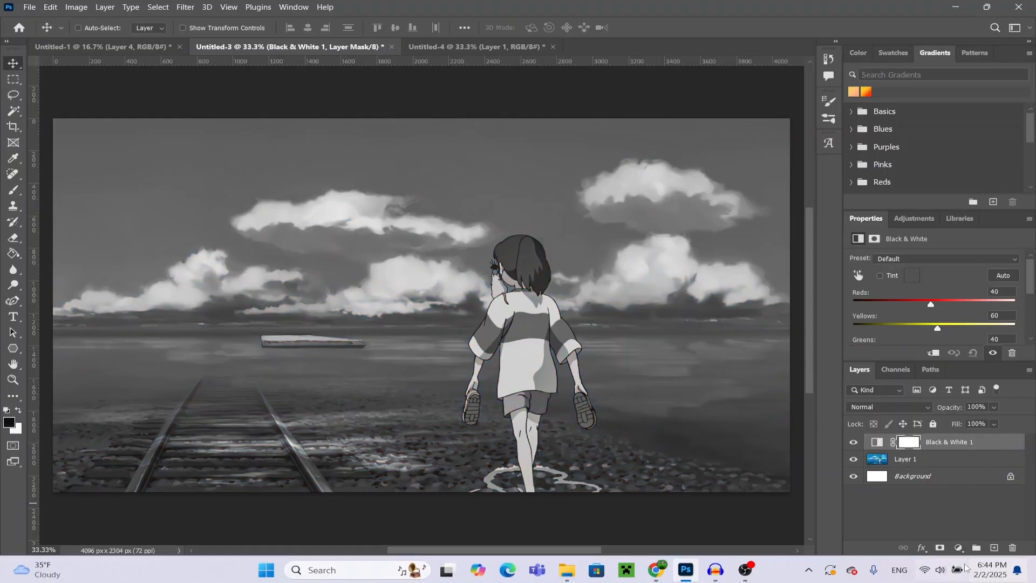
- Add a Threshold adjustment layer on top with level 105 and lower its opacity to 20%
left_click(960, 547)
left_click(954, 521)
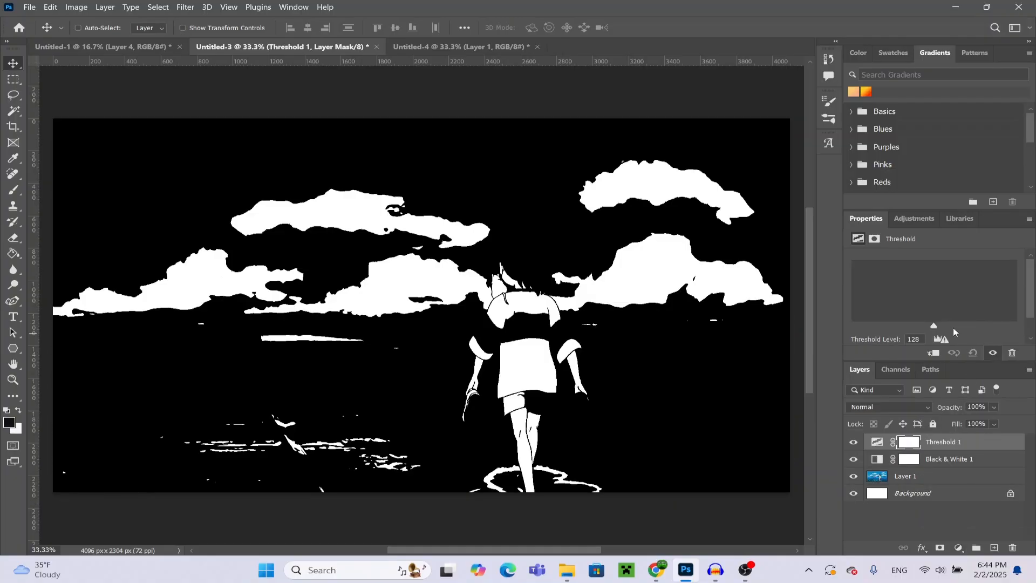
mouse_move(930, 327)
left_mouse_down()
mouse_move(945, 324)
mouse_move(907, 325)
mouse_move(920, 326)
left_mouse_up()
left_click(991, 409)
left_click_drag(996, 424, 957, 424)
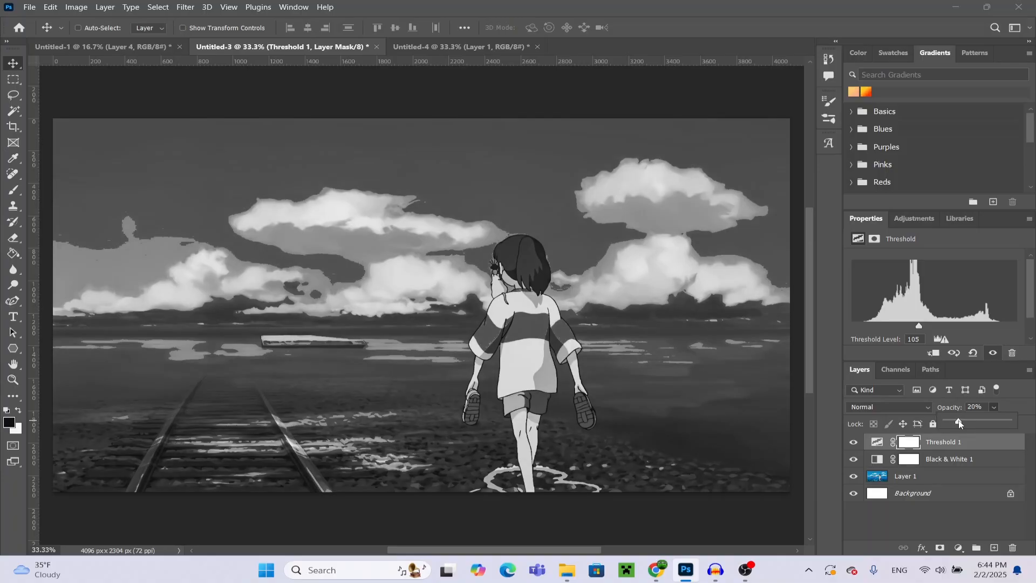
- Add a Brightness/Contrast adjustment layer on top of the sea still with brightness 5 and contrast 12
left_click(958, 548)
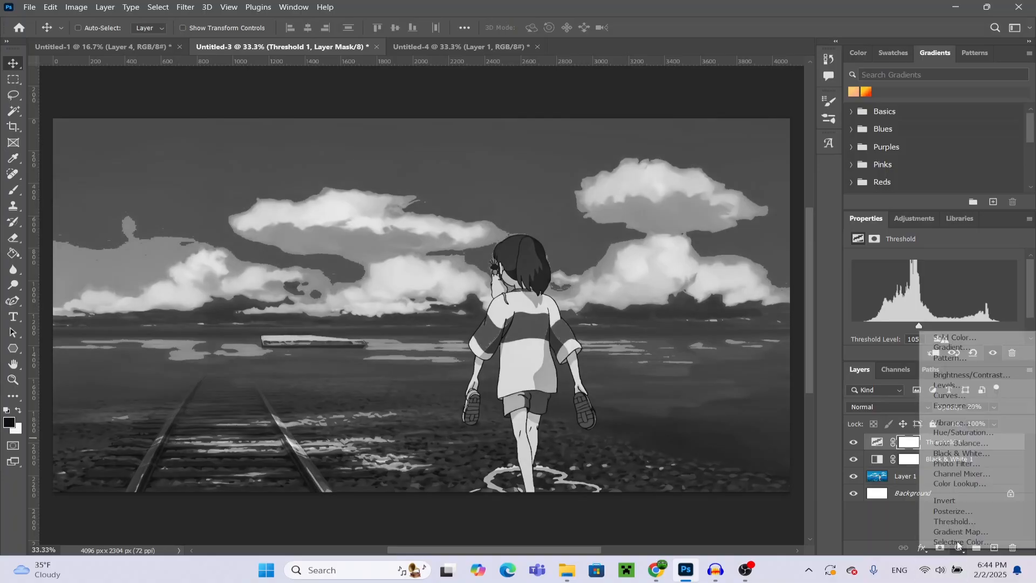
left_click(960, 376)
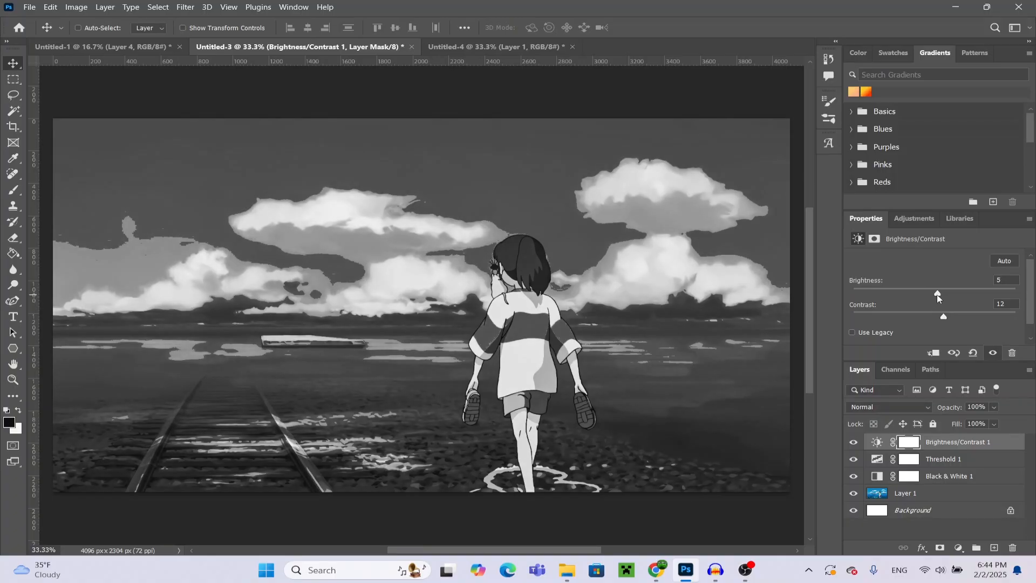
- Add an Exposure adjustment layer on top with exposure +0.11, offset +0.0292 and gamma correction 0.91
left_click(958, 548)
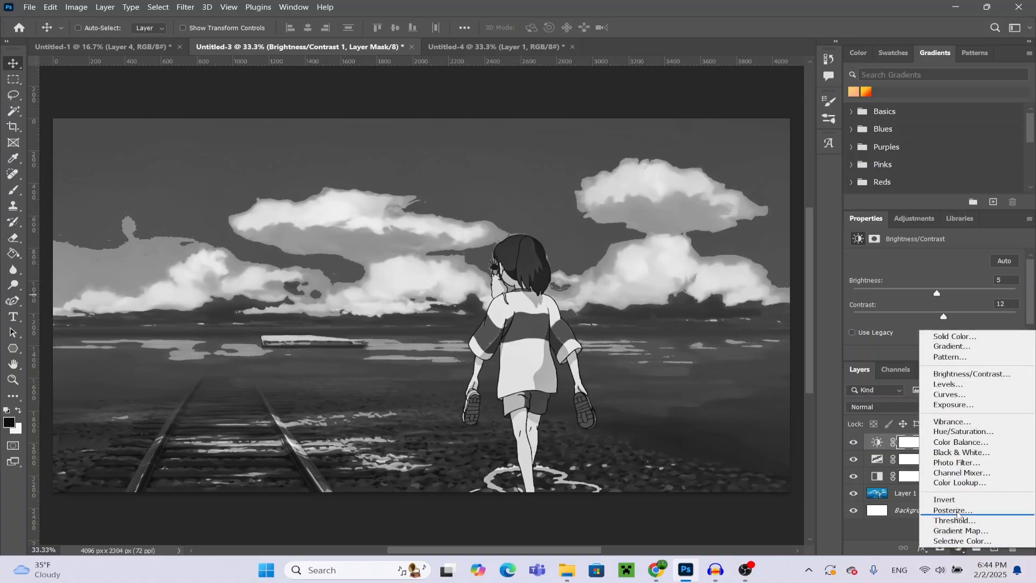
left_click(947, 403)
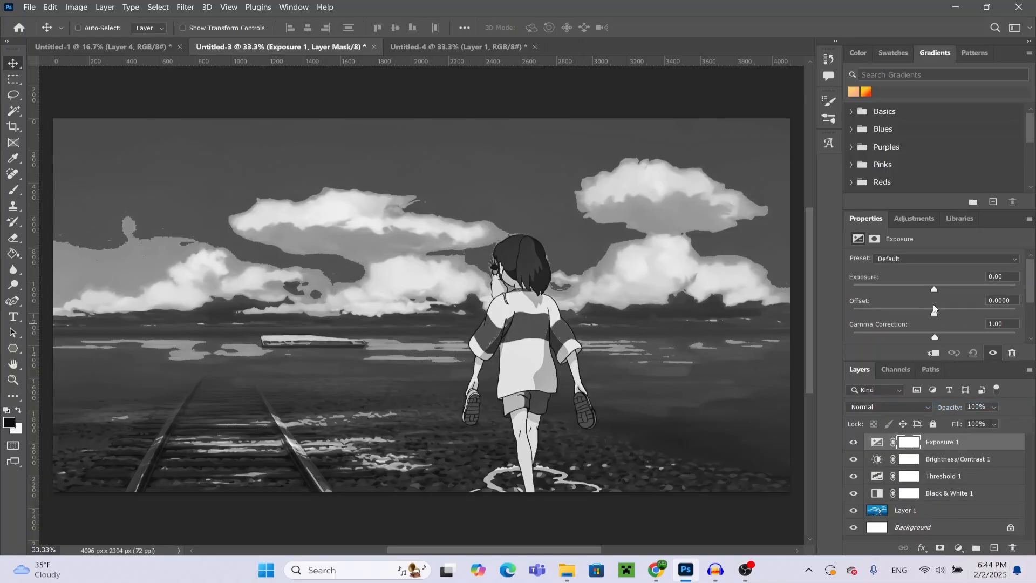
left_click_drag(934, 316, 938, 317)
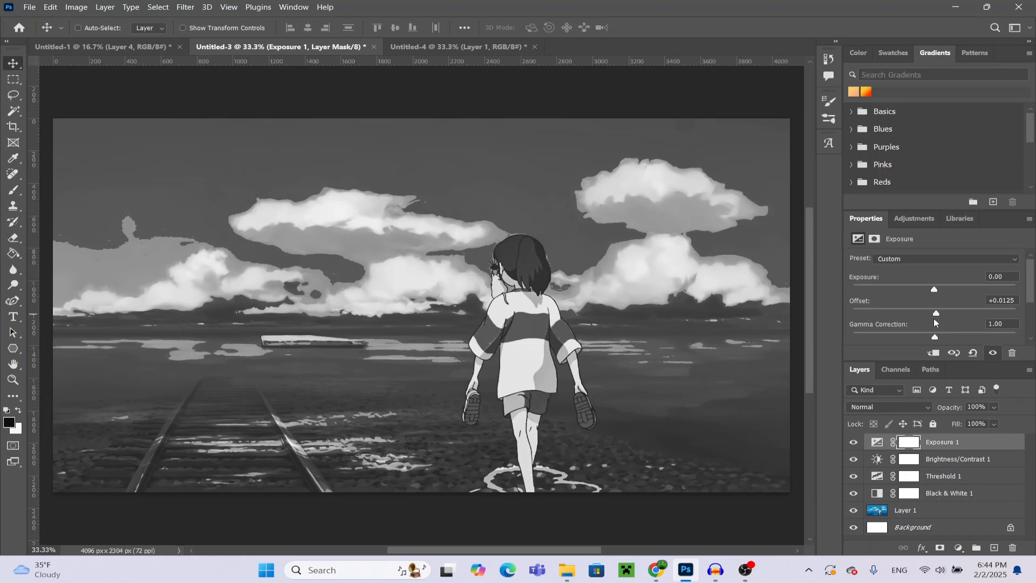
left_click_drag(937, 311, 937, 314)
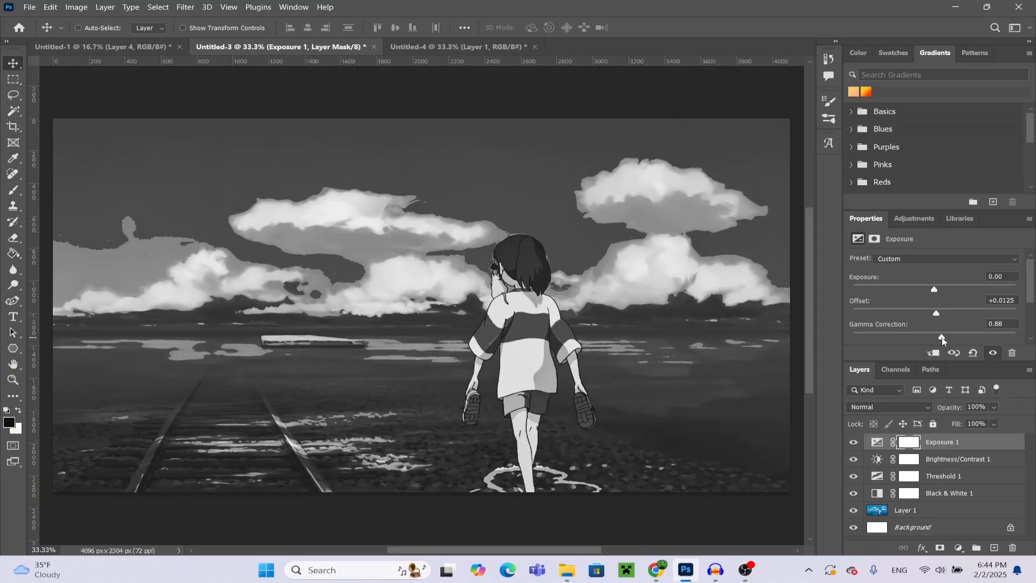
left_click_drag(937, 317, 936, 295)
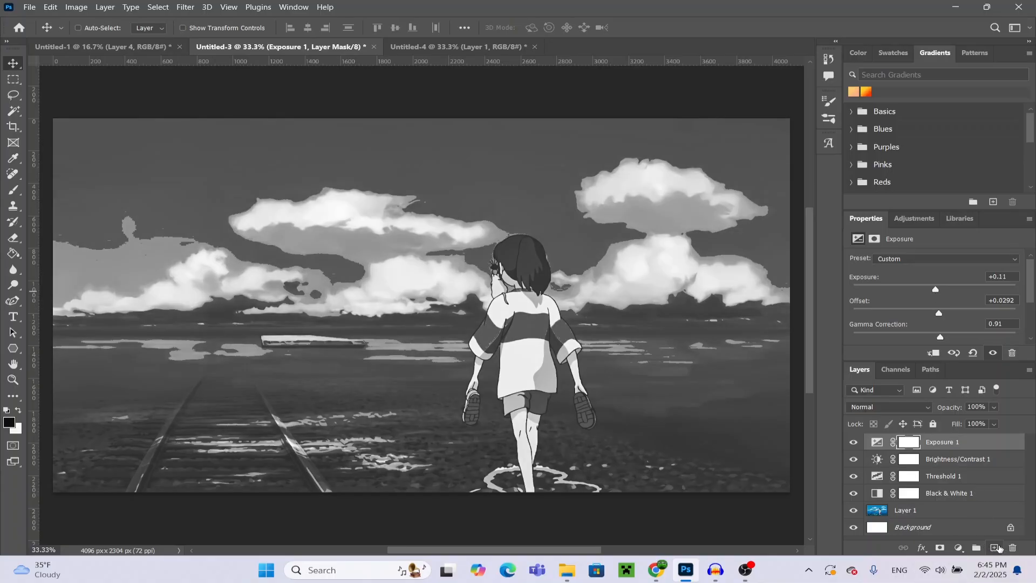
- Create a new top layer in Untitled-3 and fill it with the merged RGB image using Apply Image, Multiply blending, 100% opacity
key("ctrl+shift+alt+n")
left_click(76, 7)
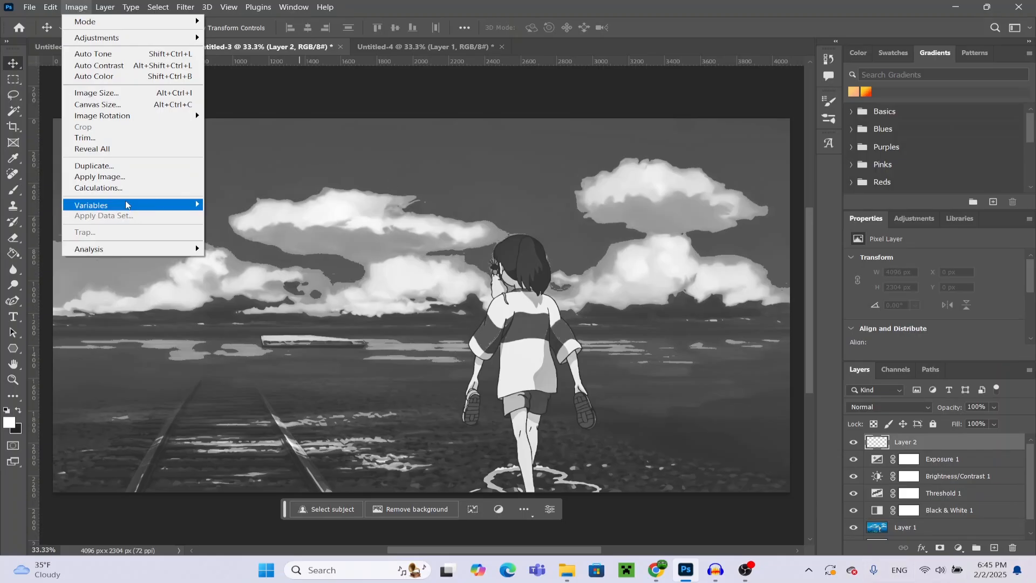
left_click(95, 176)
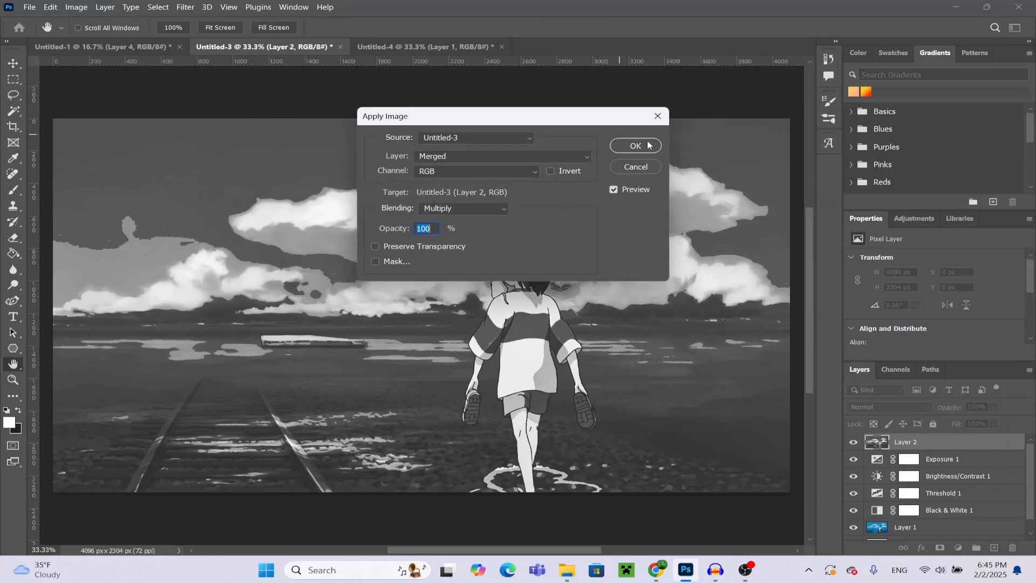
left_click(639, 151)
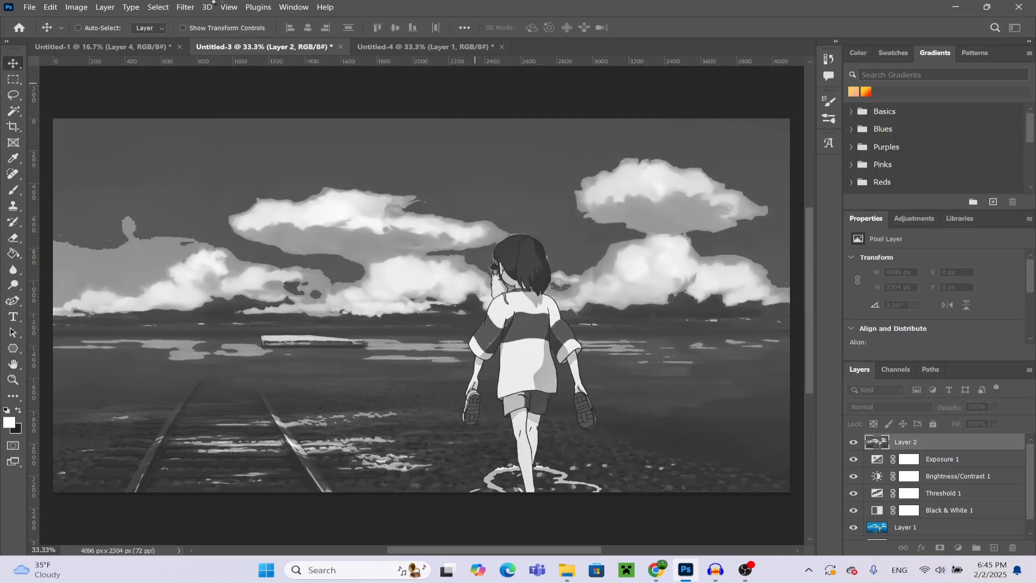
- Apply Smart Sharpen to the merged sea still with amount 83%, radius 1.0 px, reduce noise 10% and Lens Blur removal
left_click(185, 7)
mouse_move(291, 223)
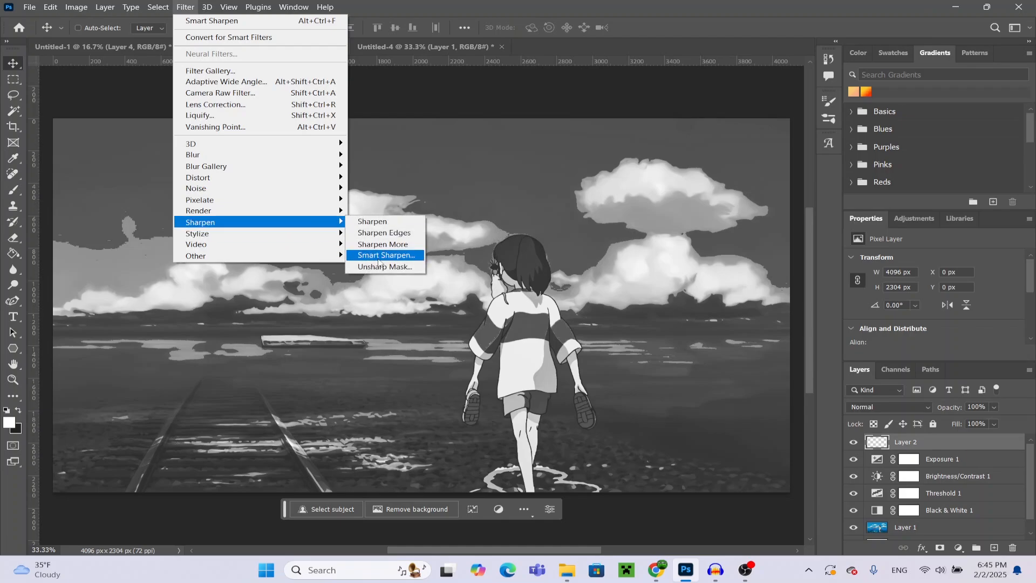
left_click(382, 258)
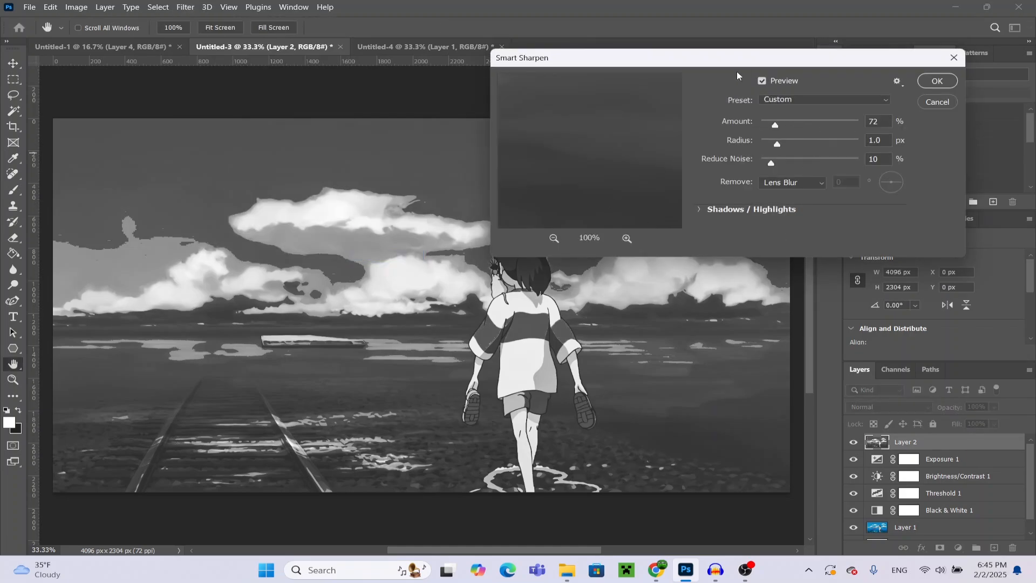
left_click_drag(763, 61, 795, 30)
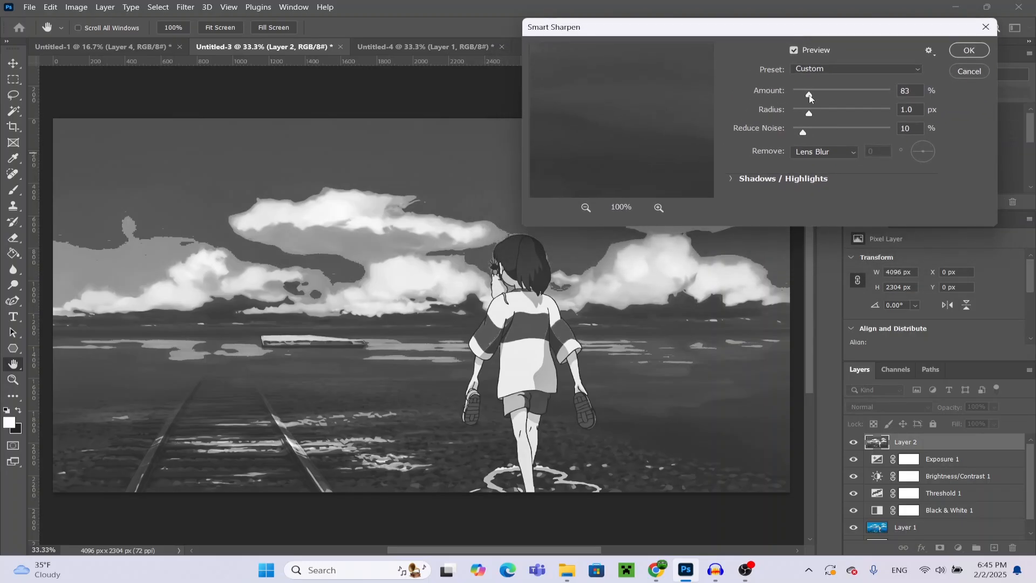
left_click(968, 50)
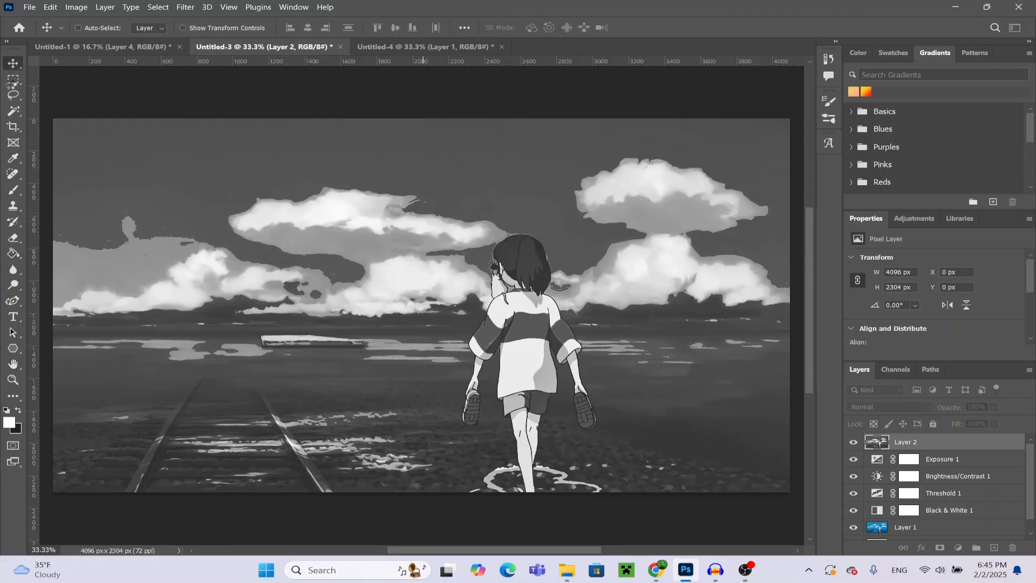
- Select the whole merged sea still with the Rectangular Marquee and copy it
left_click(14, 79)
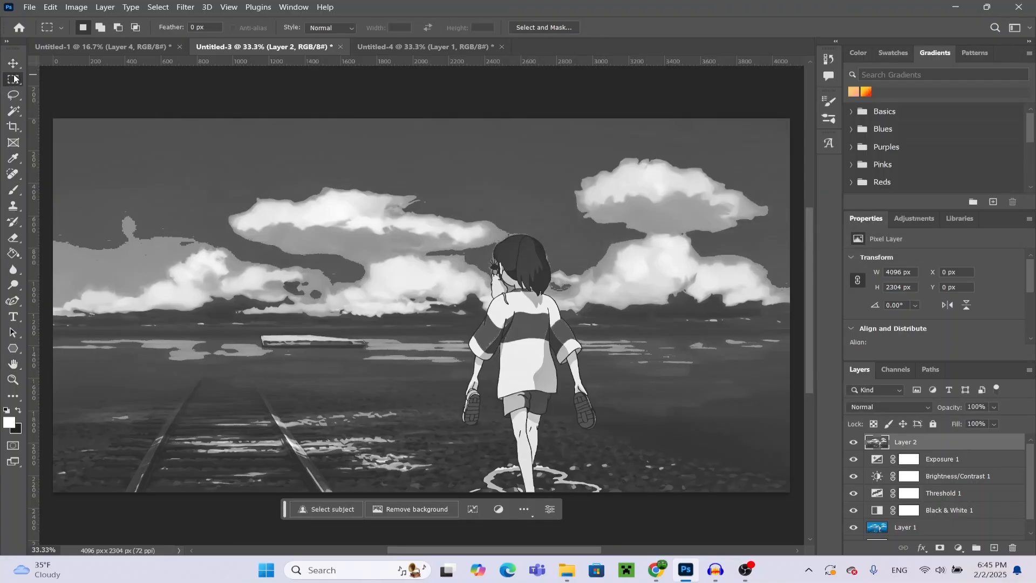
left_click_drag(54, 118, 796, 499)
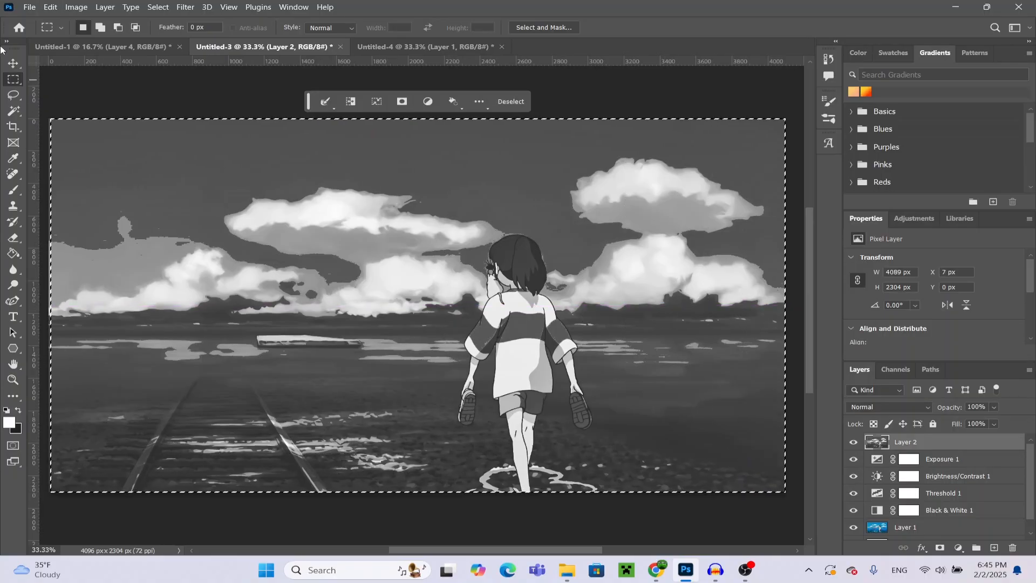
left_click(76, 7)
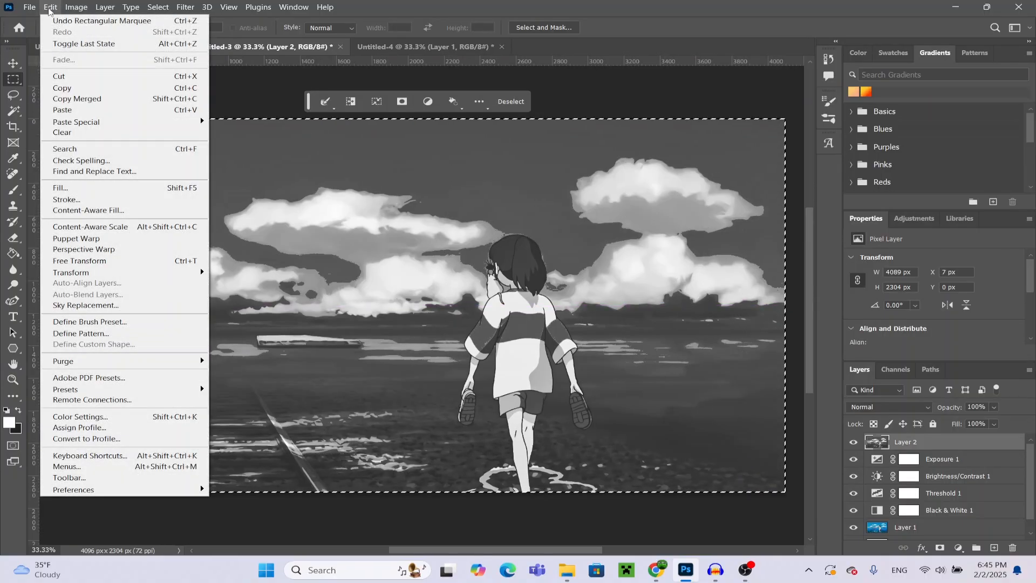
left_click(76, 88)
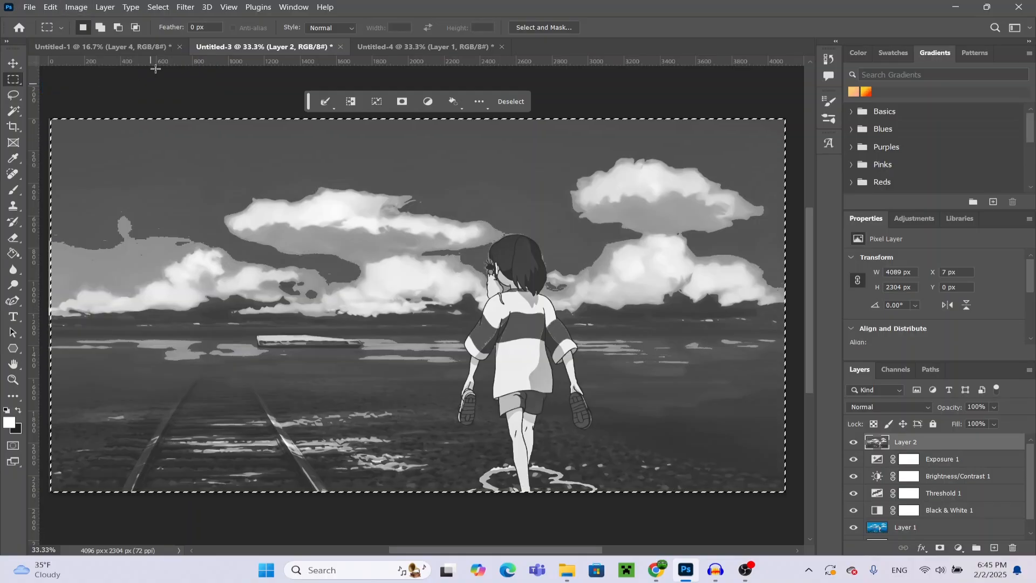
- Paste the sea still into Untitled-1 above Layer 3 and clip it to that layer's white block
left_click(114, 50)
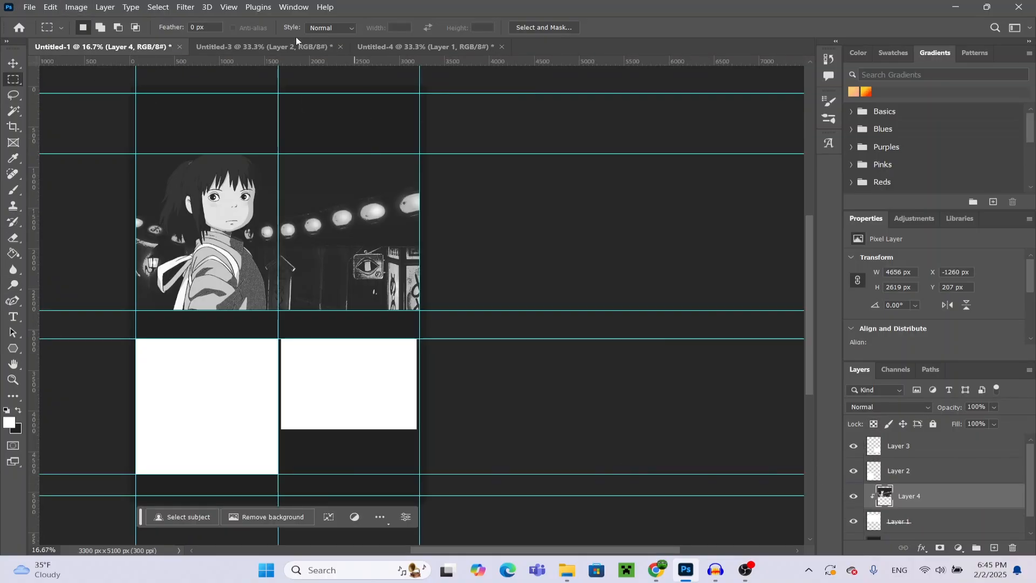
left_click(267, 47)
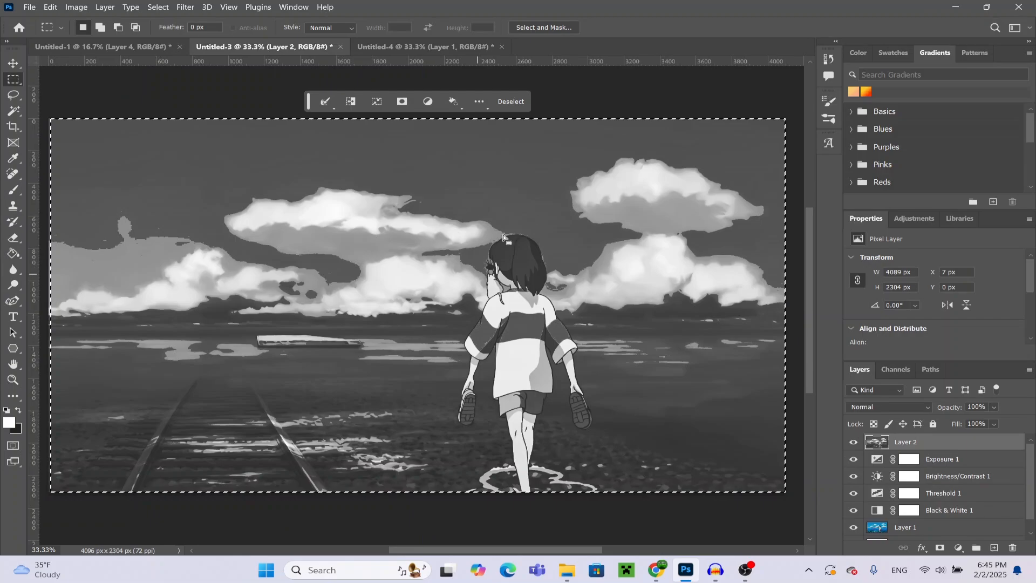
left_click(89, 48)
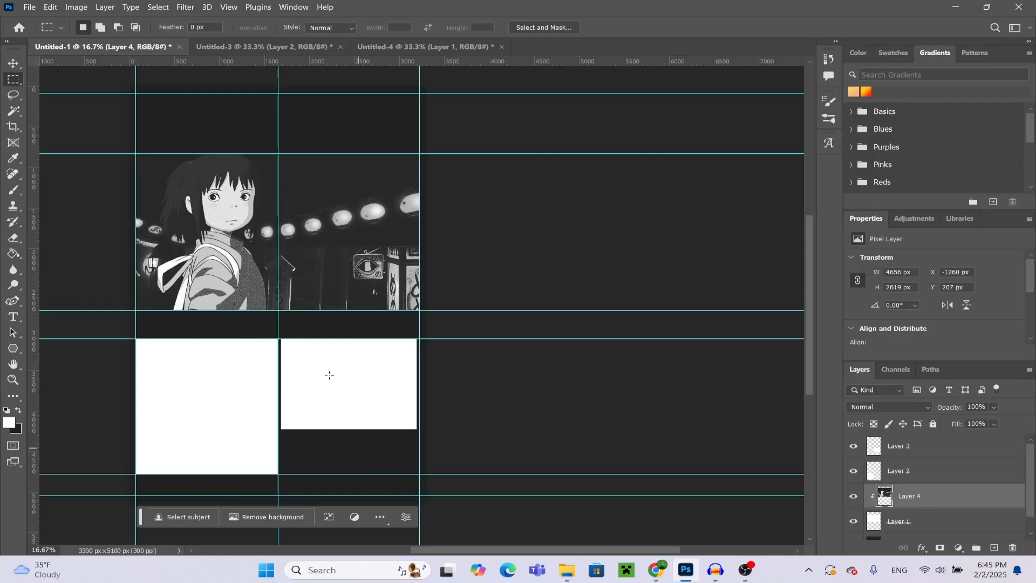
left_click(938, 451)
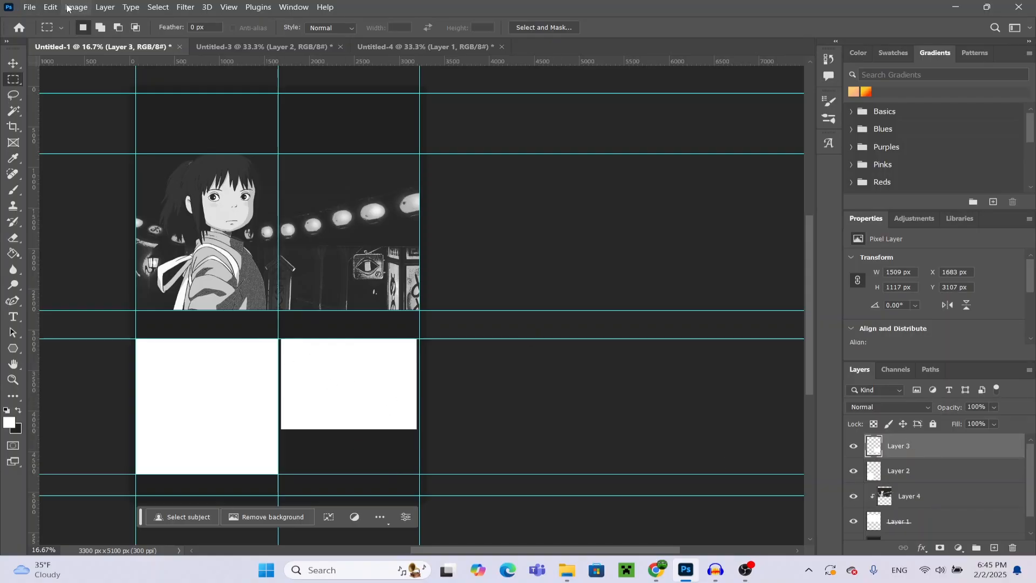
left_click(50, 8)
left_click(65, 110)
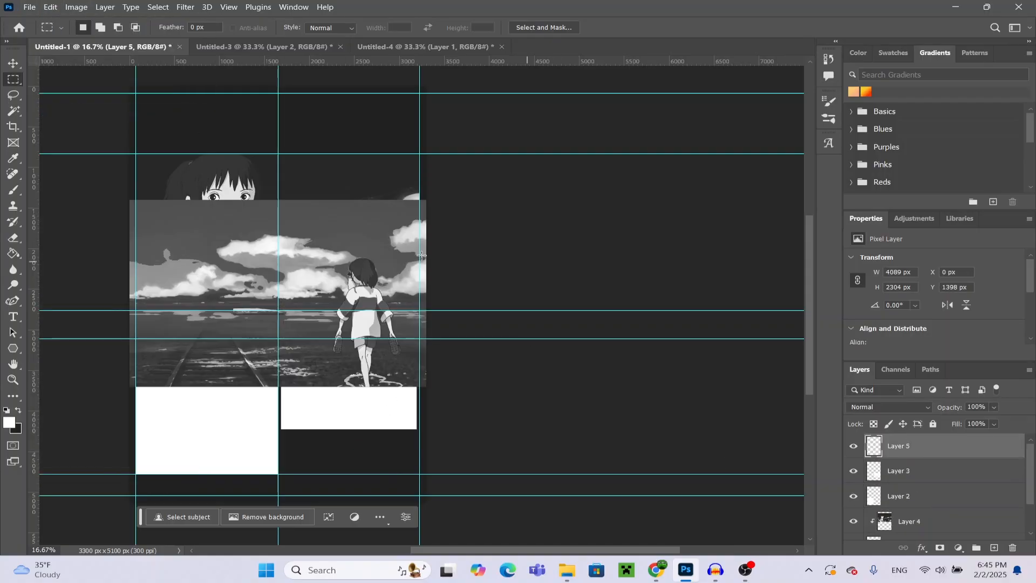
right_click(934, 445)
left_click(863, 313)
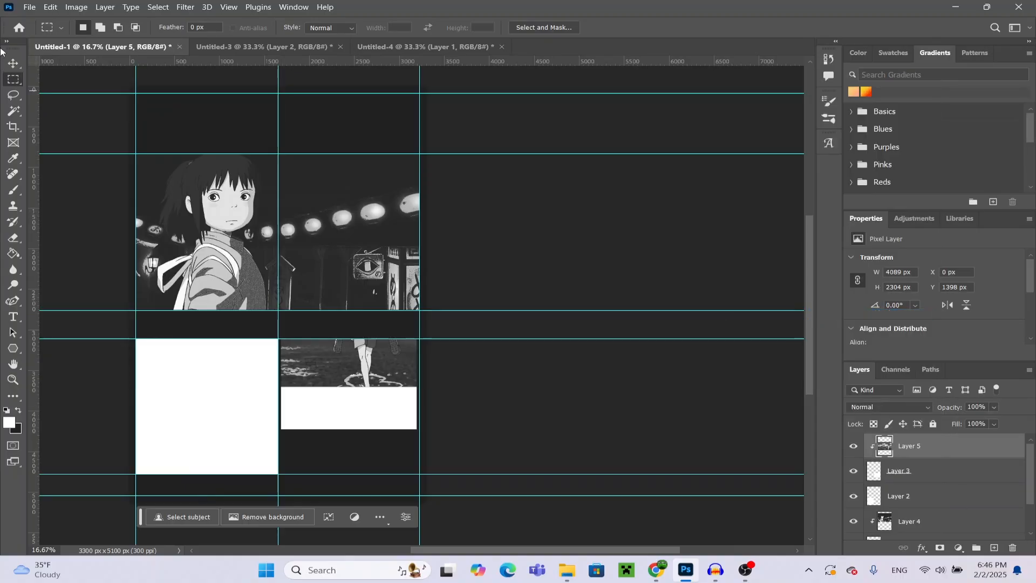
- Scale the clipped sea still to about 4472 × 2520 px and place it at about X -102 px, Y 2256 px, framing the girl
left_click(12, 62)
left_click_drag(392, 358, 402, 432)
left_click(184, 28)
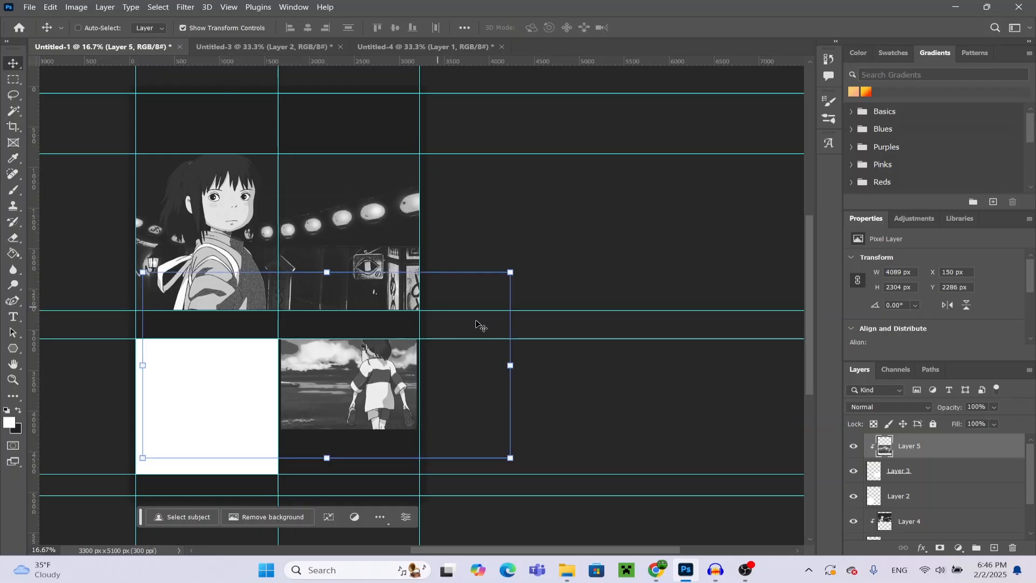
left_click_drag(509, 272, 545, 254)
mouse_move(492, 360)
left_mouse_down()
mouse_move(475, 378)
mouse_move(479, 368)
left_mouse_up()
left_click(669, 27)
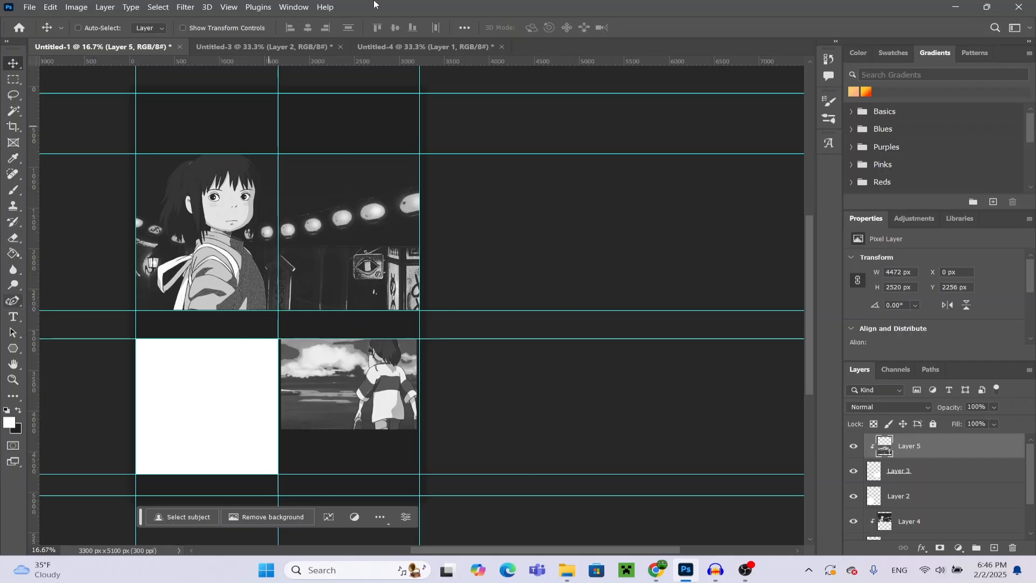
mouse_move(375, 369)
left_mouse_down()
mouse_move(372, 381)
mouse_move(365, 370)
left_mouse_up()
- Review the Black & White, Threshold, Brightness/Contrast and Exposure adjustment layers' settings on the train still in Untitled-4
left_click(427, 47)
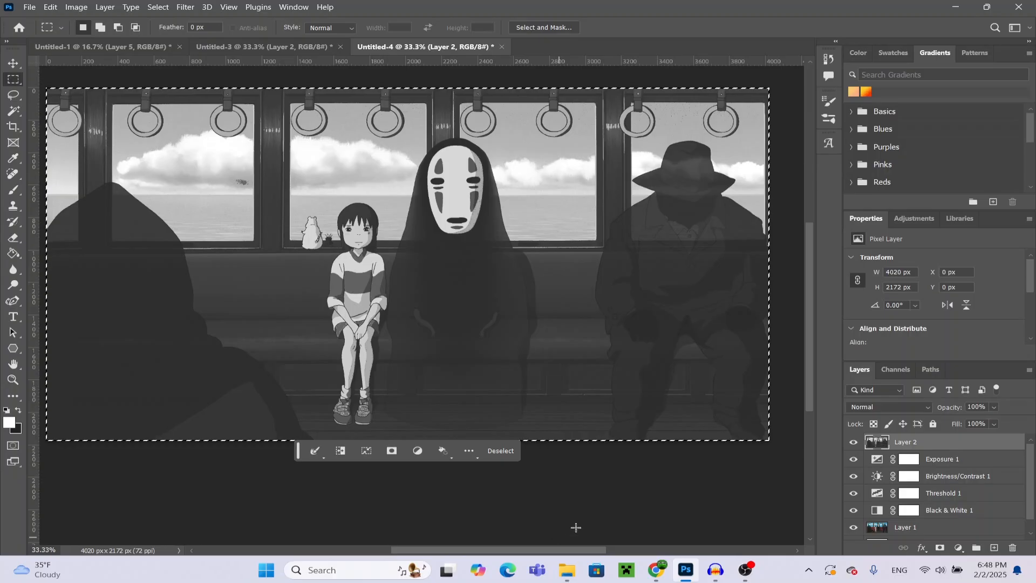
left_click(956, 509)
left_click(954, 493)
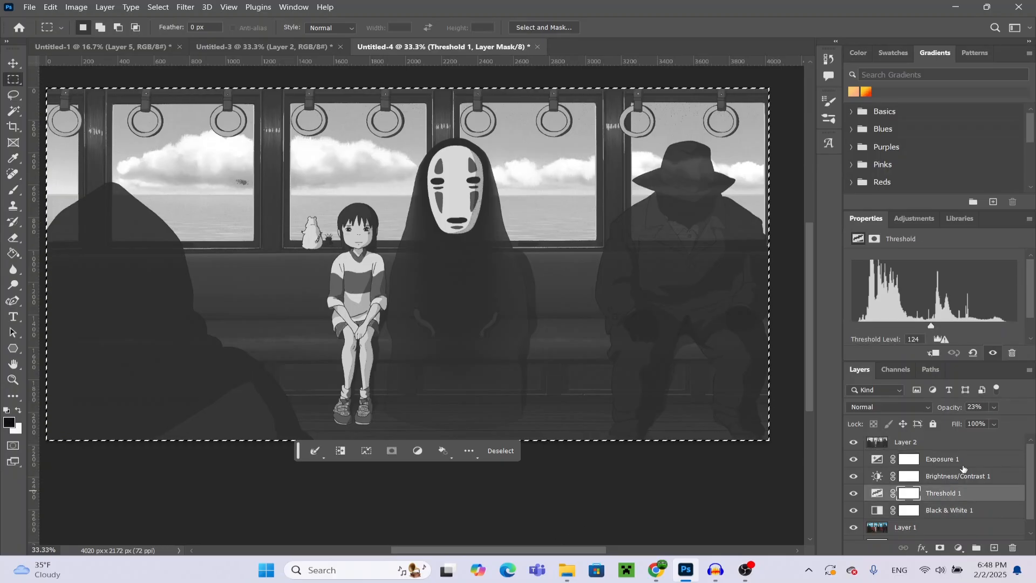
left_click(958, 475)
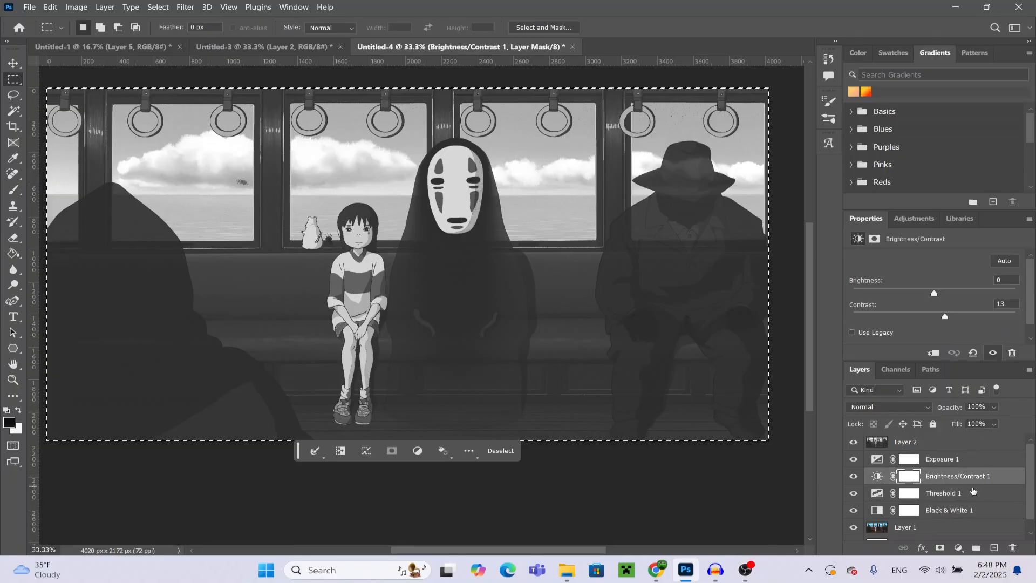
left_click(930, 461)
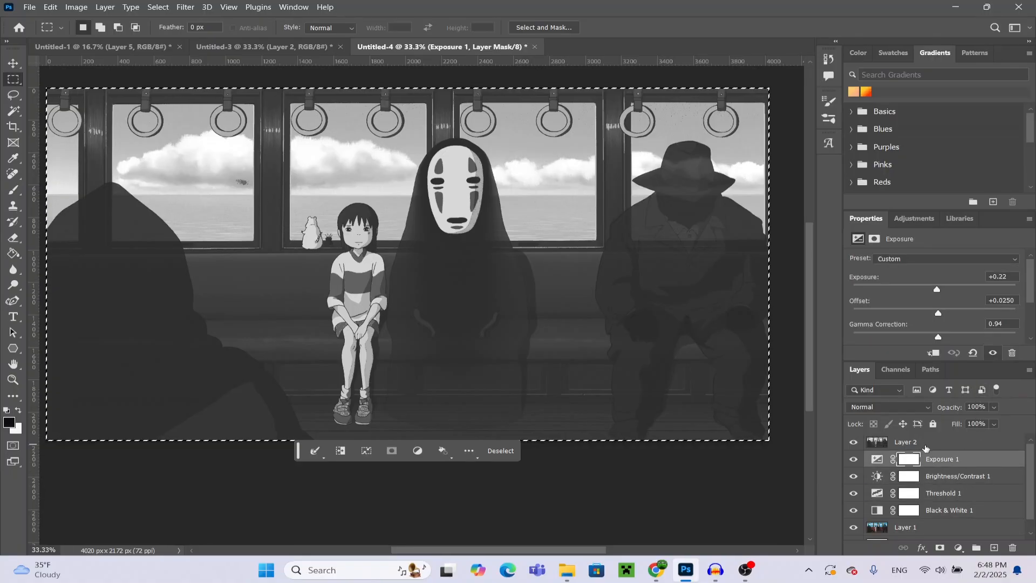
left_click(923, 444)
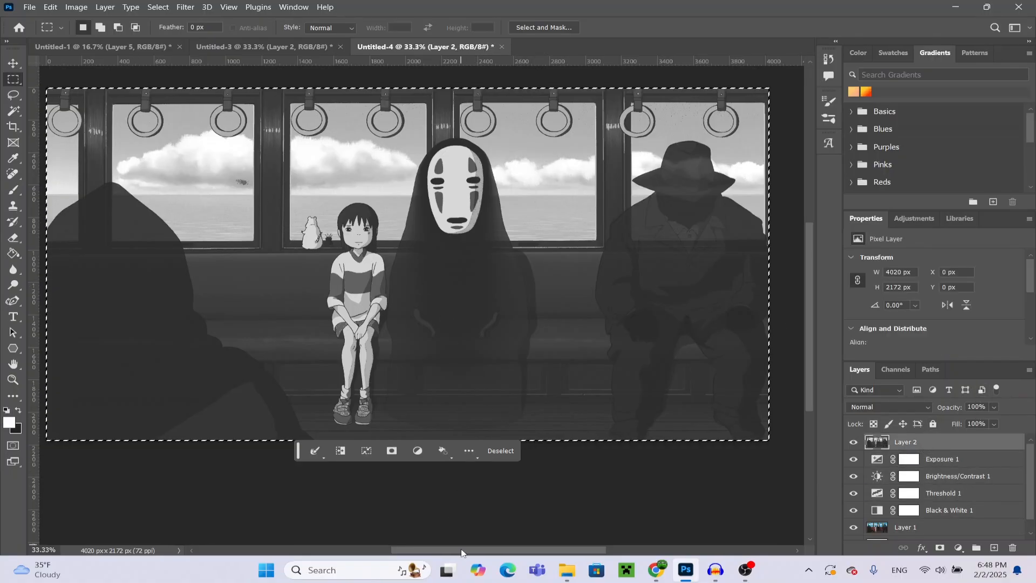
mouse_move(442, 550)
left_mouse_down()
mouse_move(408, 549)
mouse_move(456, 549)
mouse_move(447, 549)
left_mouse_up()
scroll(384, 424, "up", 1)
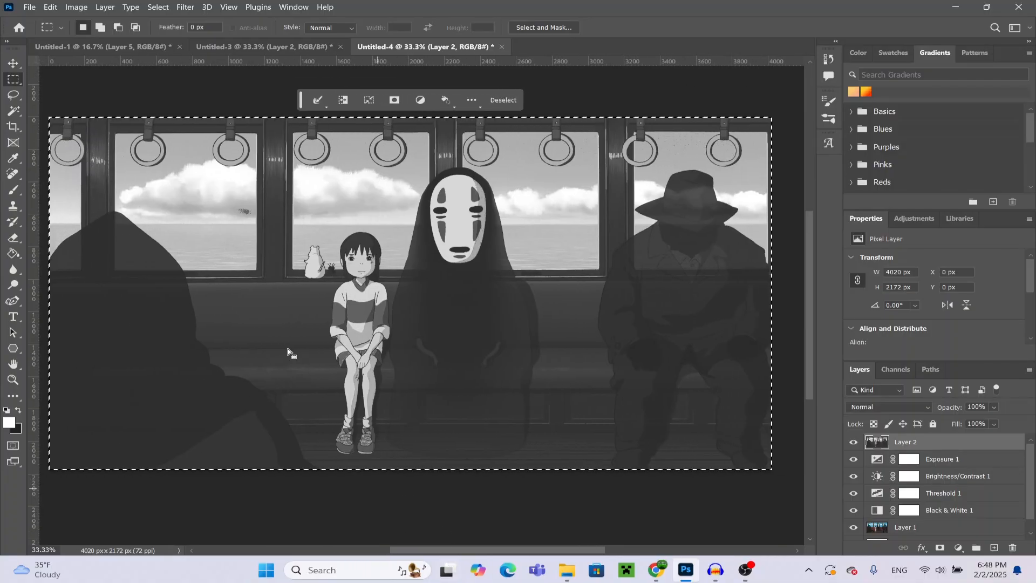
left_click(51, 7)
left_click(199, 68)
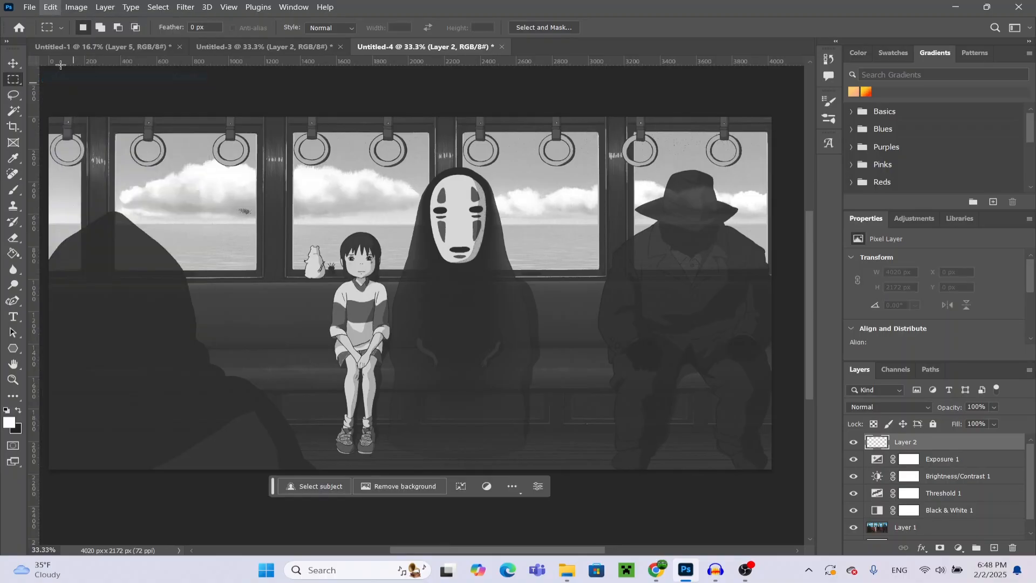
left_click(50, 7)
left_click(65, 19)
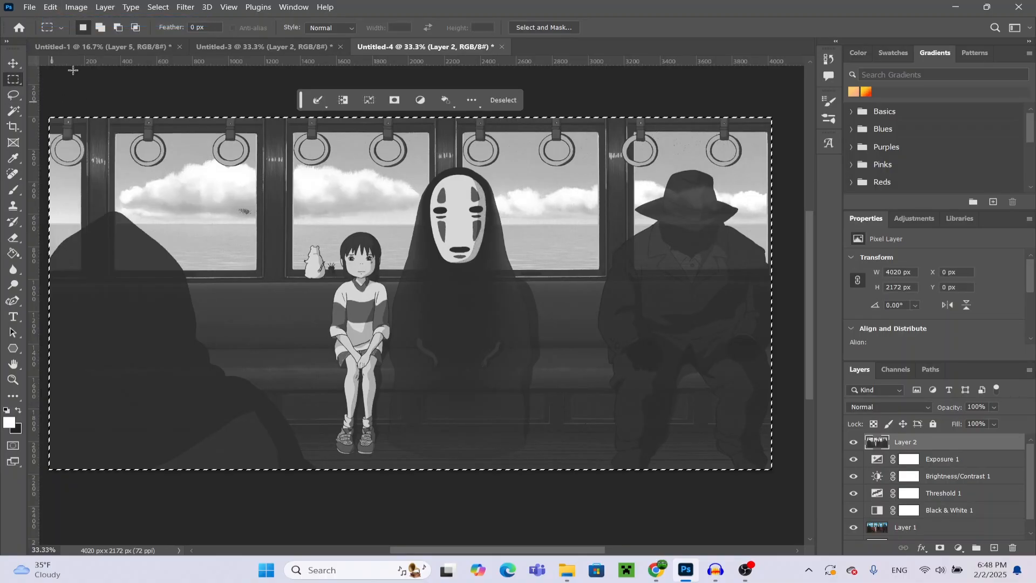
- Copy the selected merged train still from Untitled-4 and paste it into Untitled-1 directly above Layer 2, the remaining white block
left_click(50, 7)
left_click(63, 88)
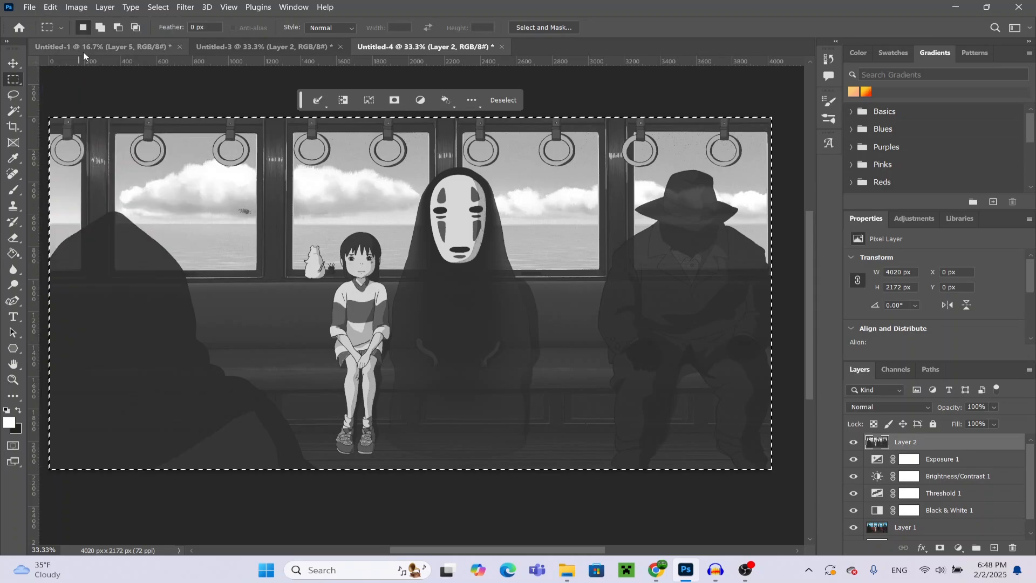
left_click(89, 49)
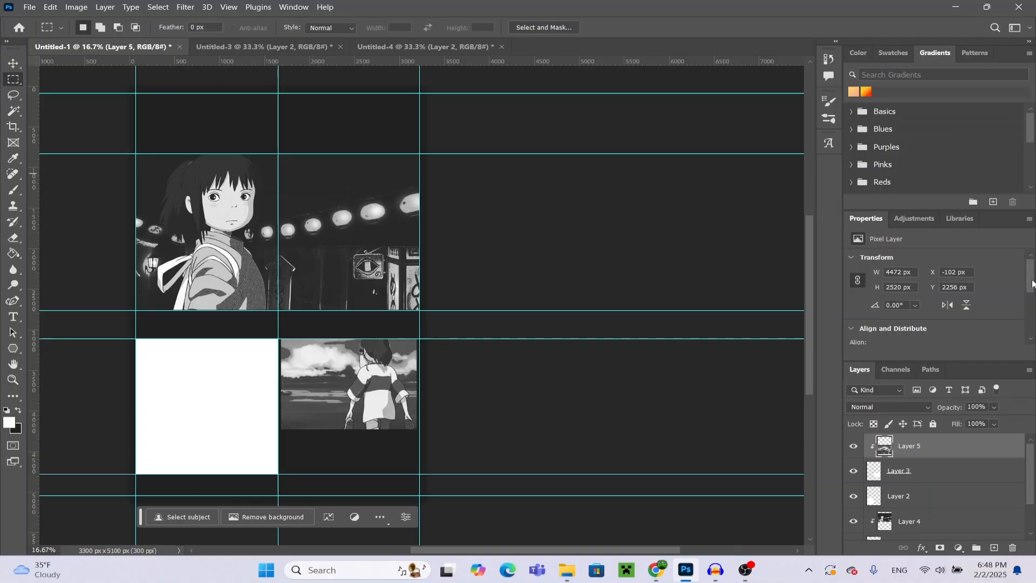
left_click(913, 498)
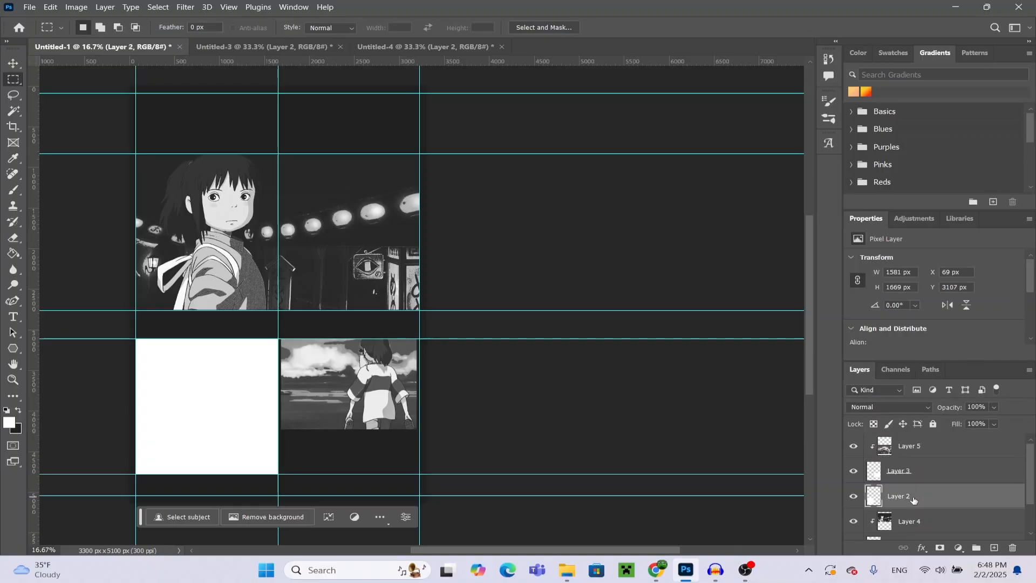
scroll(916, 485, "down", 2)
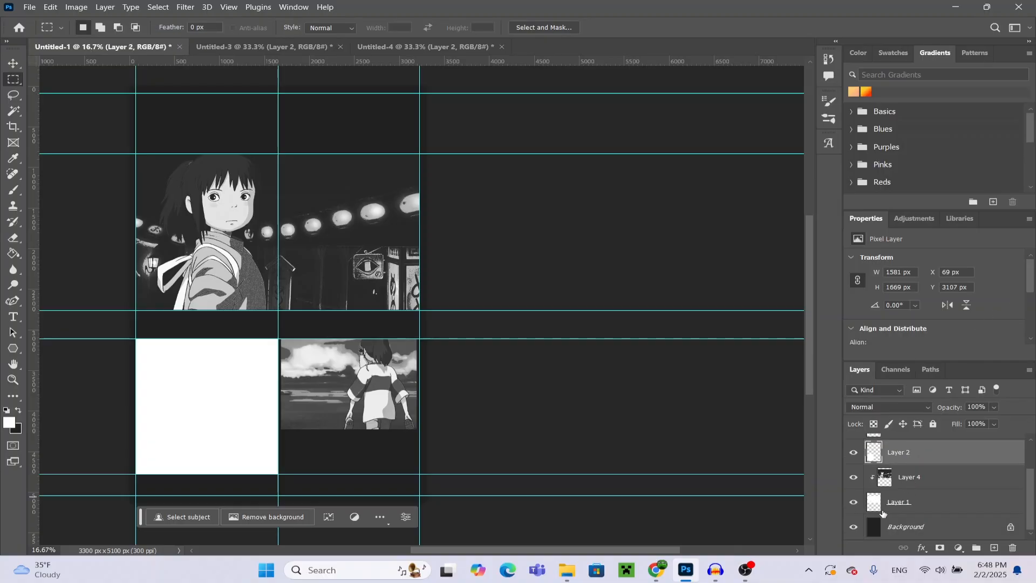
left_click(910, 499)
left_click(905, 449)
left_click(852, 453)
left_click(852, 453)
scroll(924, 464, "up", 2)
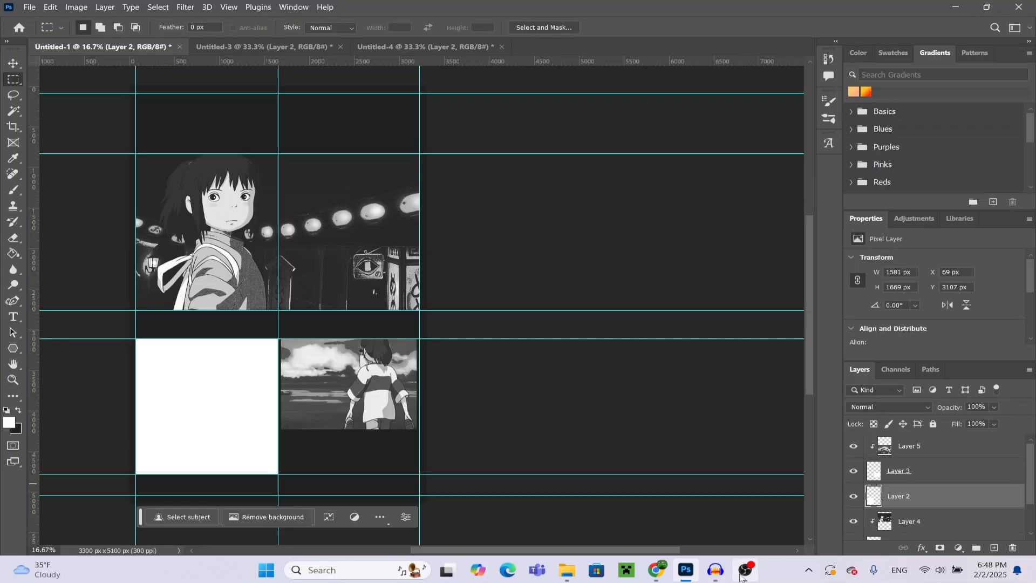
mouse_move(740, 577)
left_click(50, 7)
left_click(92, 110)
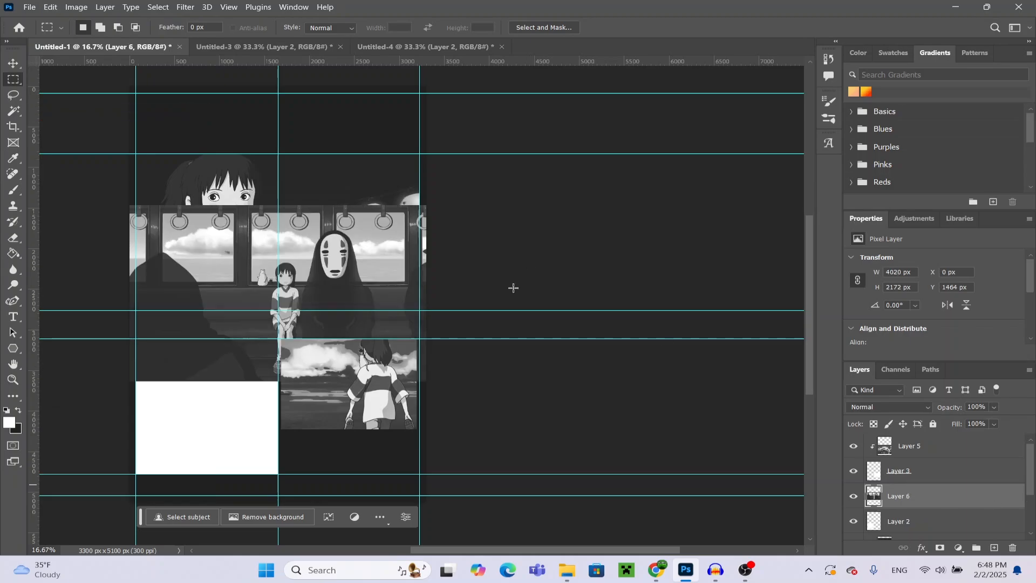
- Clip the train still to Layer 2 and move it to about X -1260 px, Y 2754 px, framing the girl and the masked figure
right_click(927, 503)
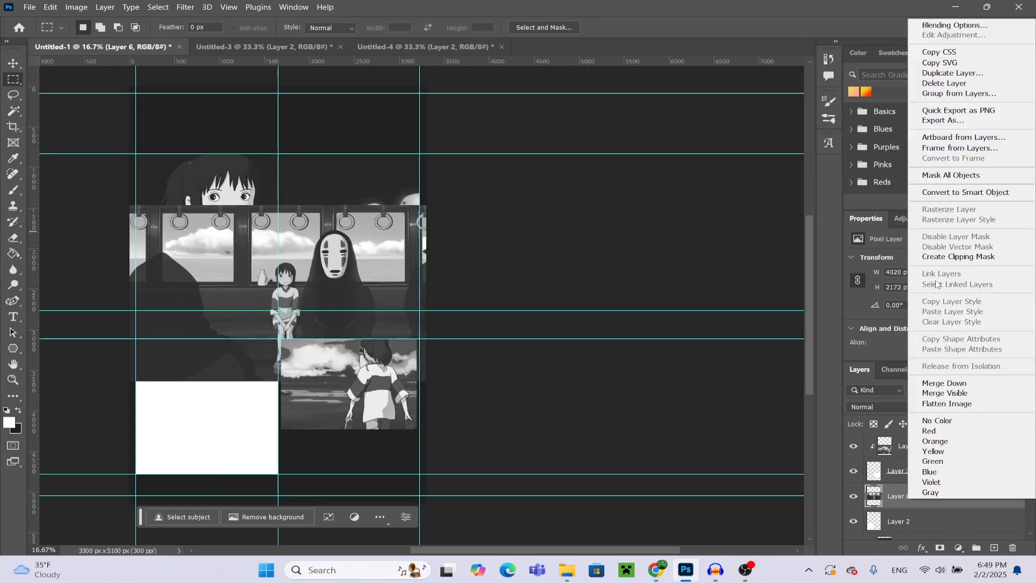
left_click(943, 256)
left_click(13, 64)
left_click_drag(475, 305, 376, 420)
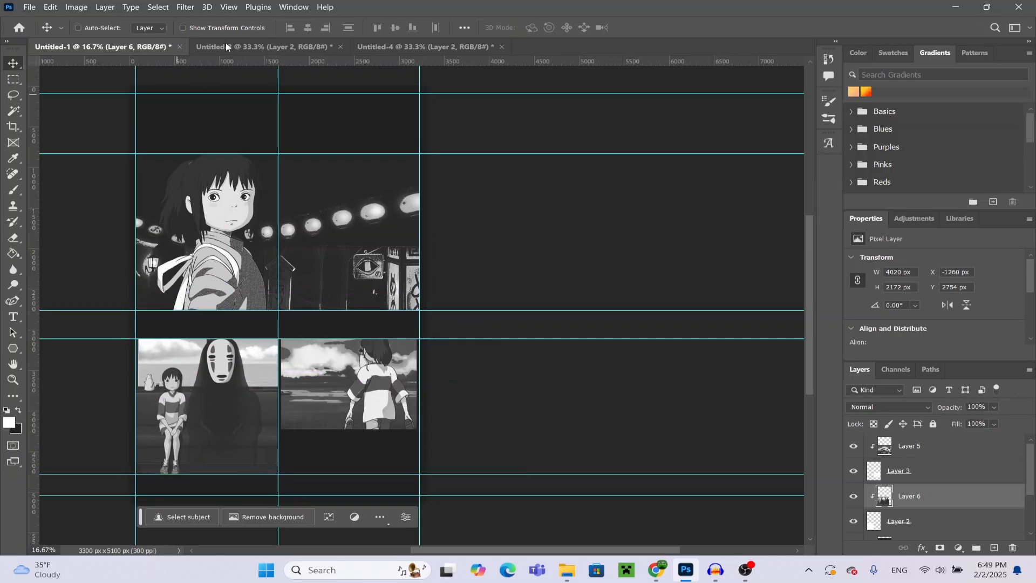
- Switch to Untitled-4 and undo the marquee selection and the two edits made before it on Layer 2
left_click_drag(33, 333, 4, 376)
left_click(394, 48)
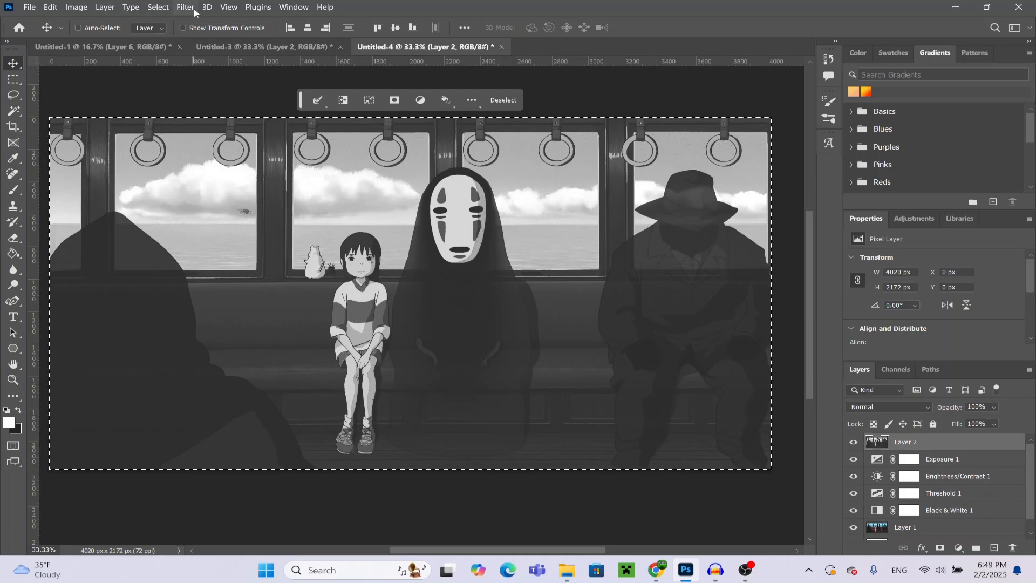
left_click(50, 7)
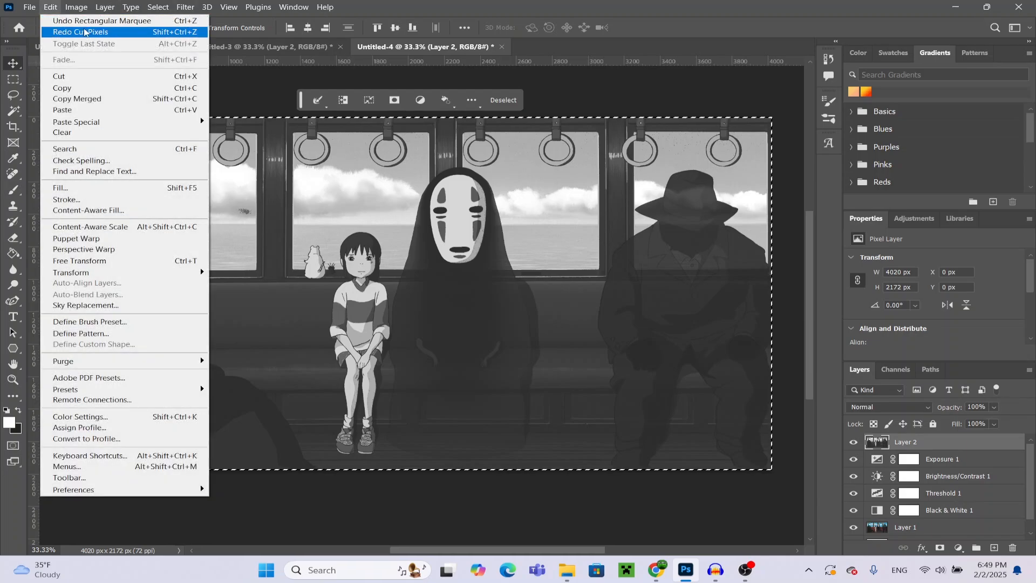
left_click(62, 21)
left_click(50, 7)
left_click(62, 22)
left_click(50, 7)
left_click(62, 22)
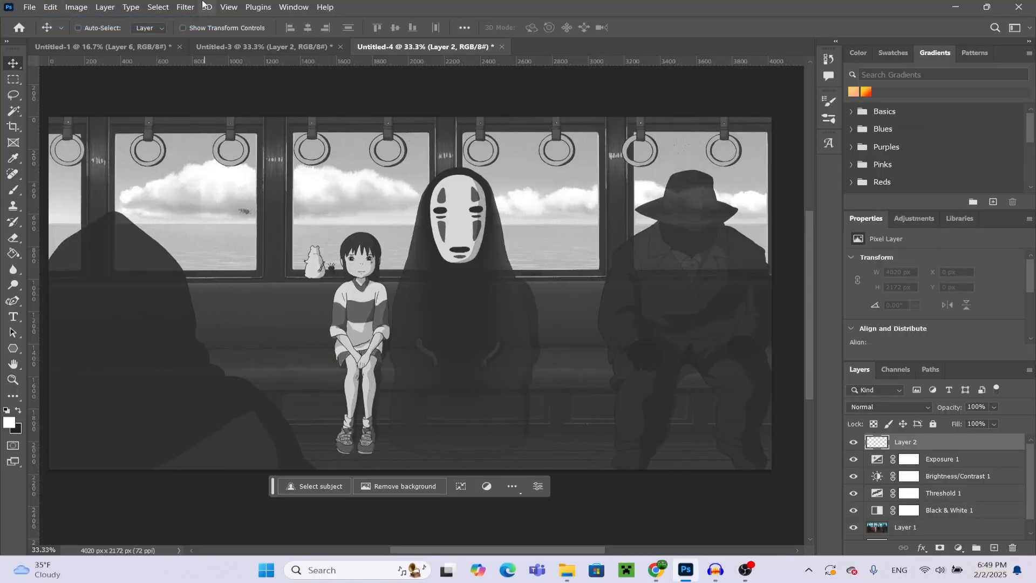
- Sharpen the merged black-and-white train still on Layer 2 of Untitled-4
left_click(185, 7)
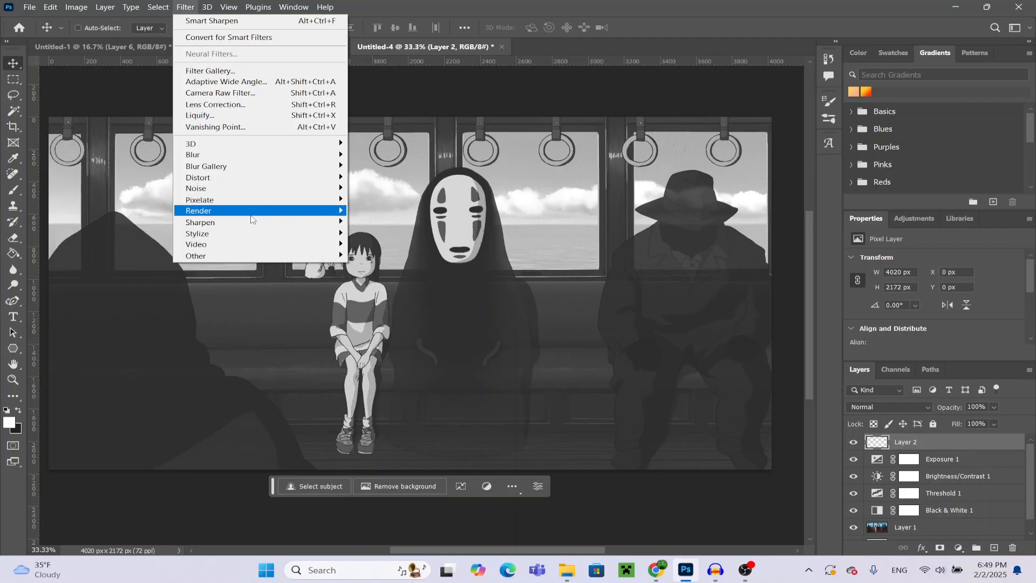
mouse_move(244, 223)
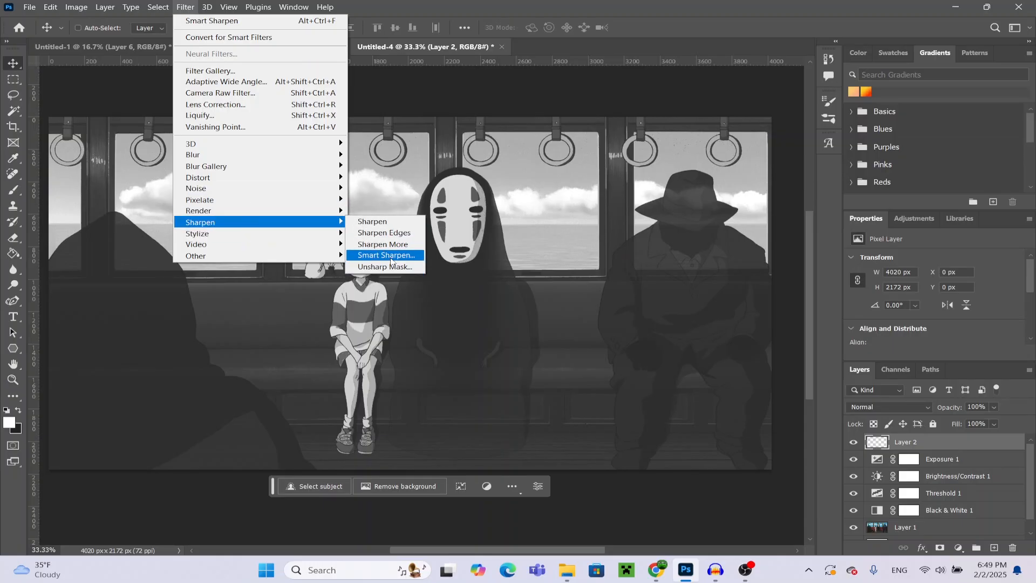
left_click(383, 225)
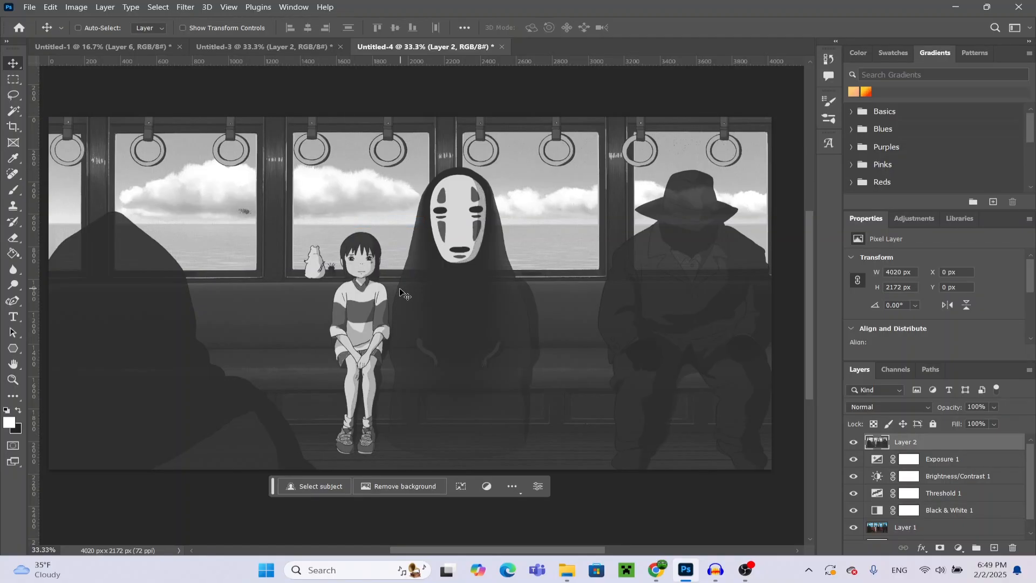
- Select the entire sharpened train still on Layer 2 with the Rectangular Marquee and copy it
left_click(14, 80)
left_click_drag(50, 118, 782, 543)
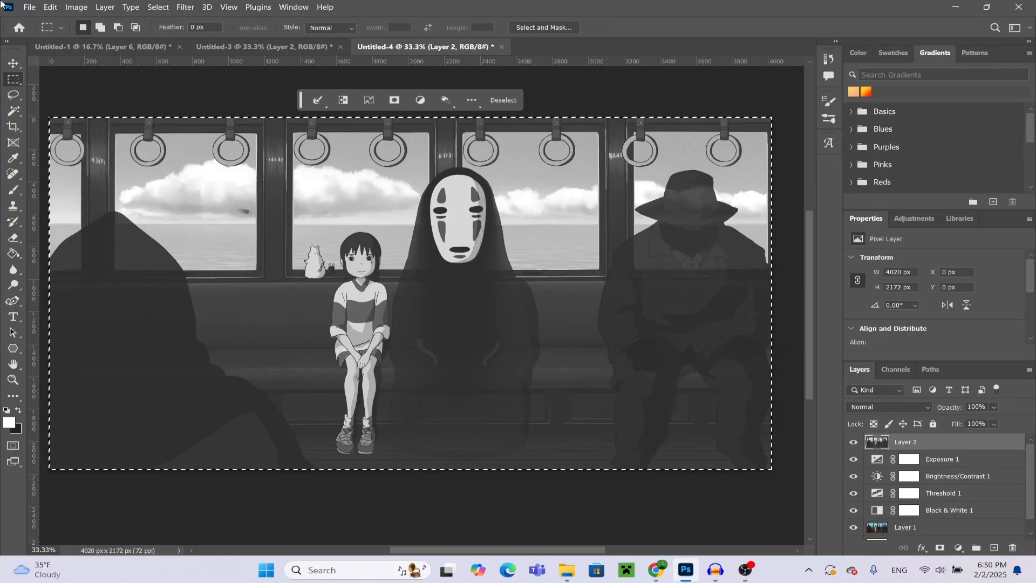
left_click(50, 7)
left_click(76, 79)
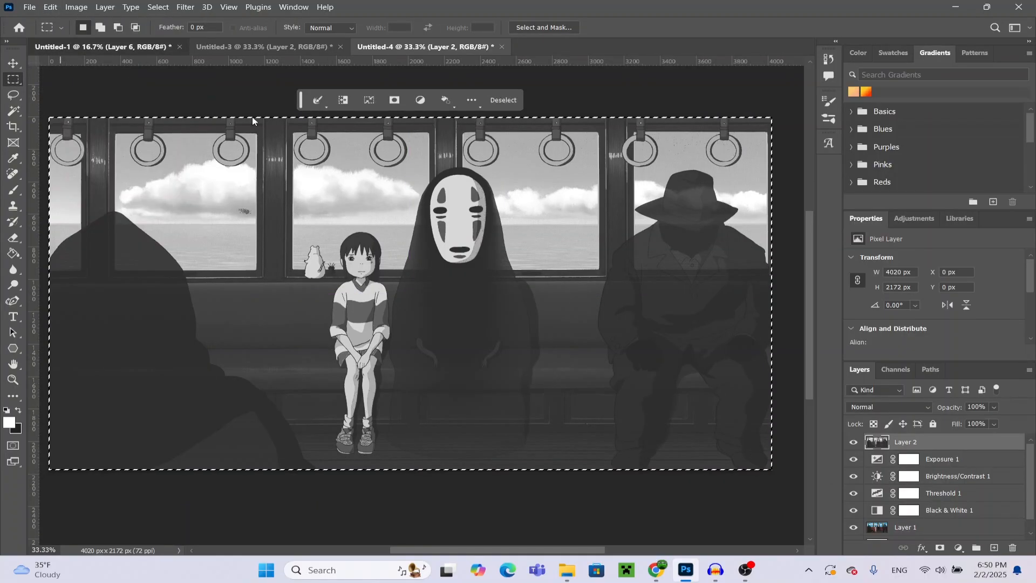
- In Untitled-1, delete the old train still on Layer 6 and paste the sharpened copy directly above Layer 2
left_click(60, 48)
key("ctrl+v")
right_click(914, 503)
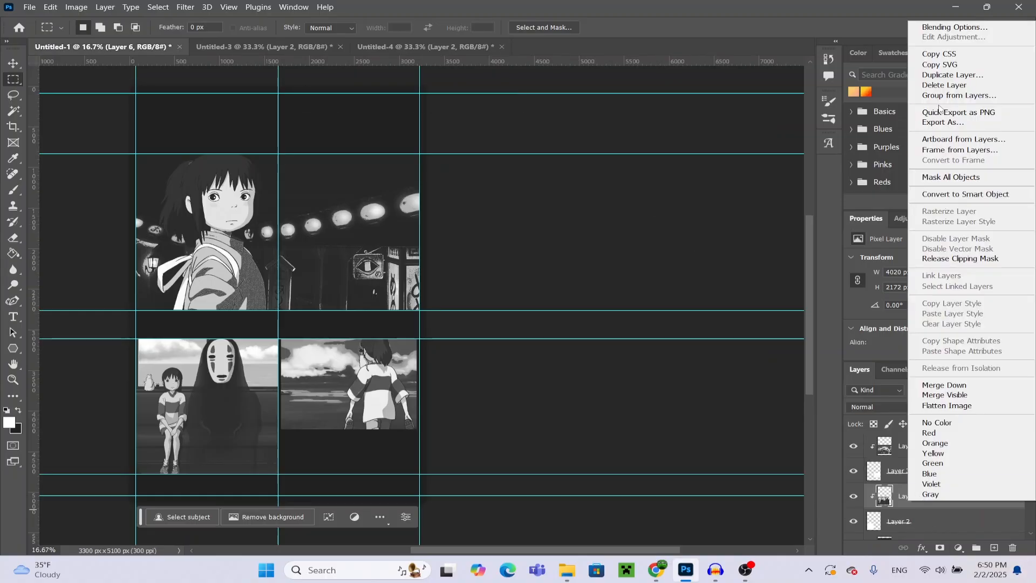
left_click(942, 85)
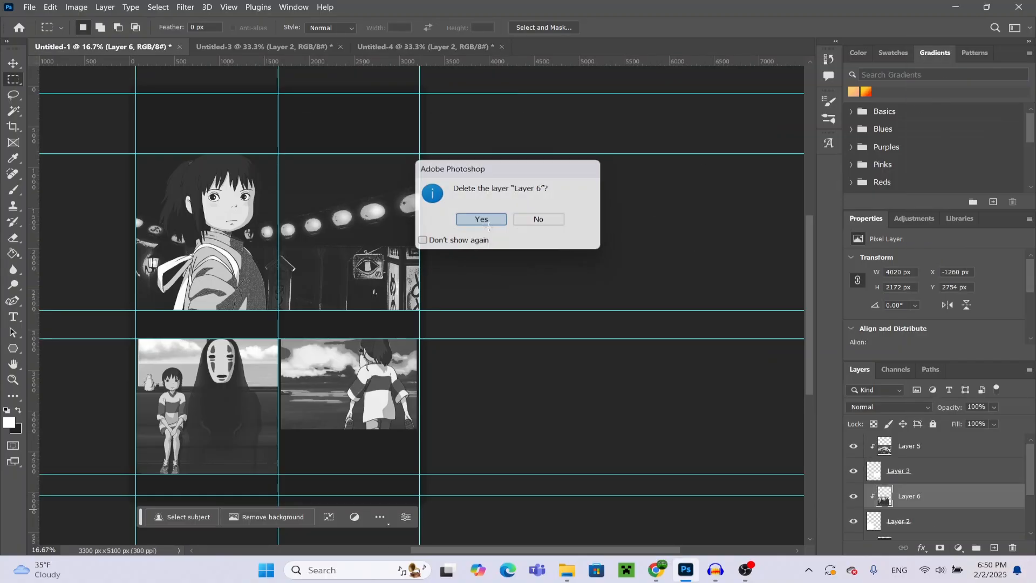
left_click(482, 219)
left_click(50, 7)
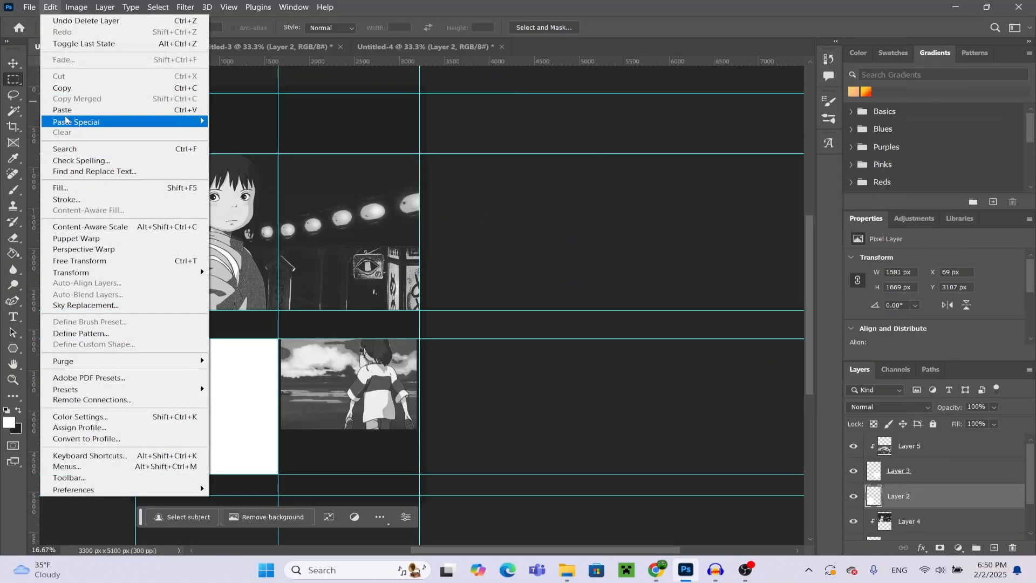
left_click(62, 109)
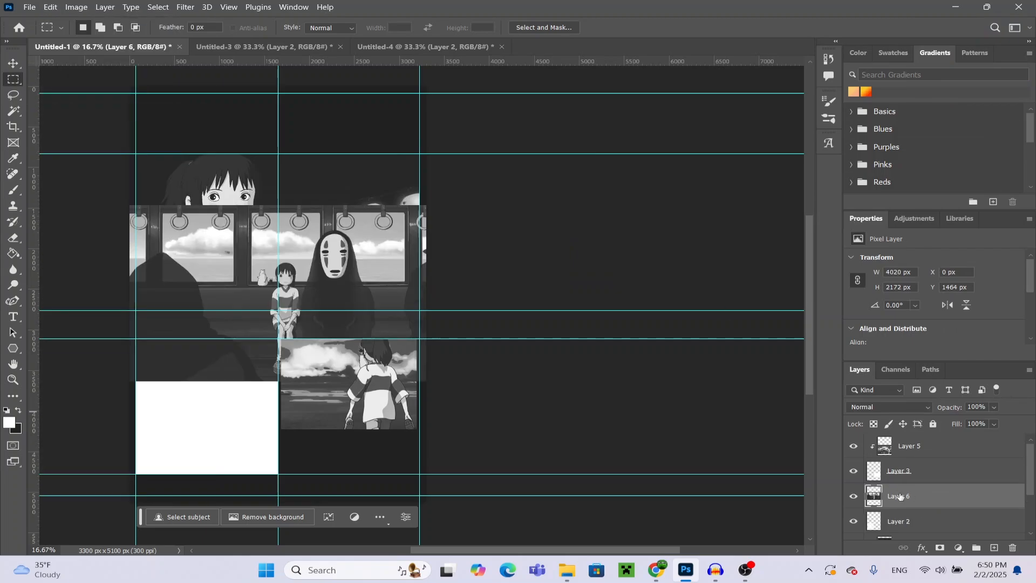
- Clip the pasted train still to Layer 2 and move it to about X -1260 px, Y 2826 px
right_click(912, 497)
left_click(956, 251)
left_click(14, 63)
left_click_drag(297, 244, 187, 336)
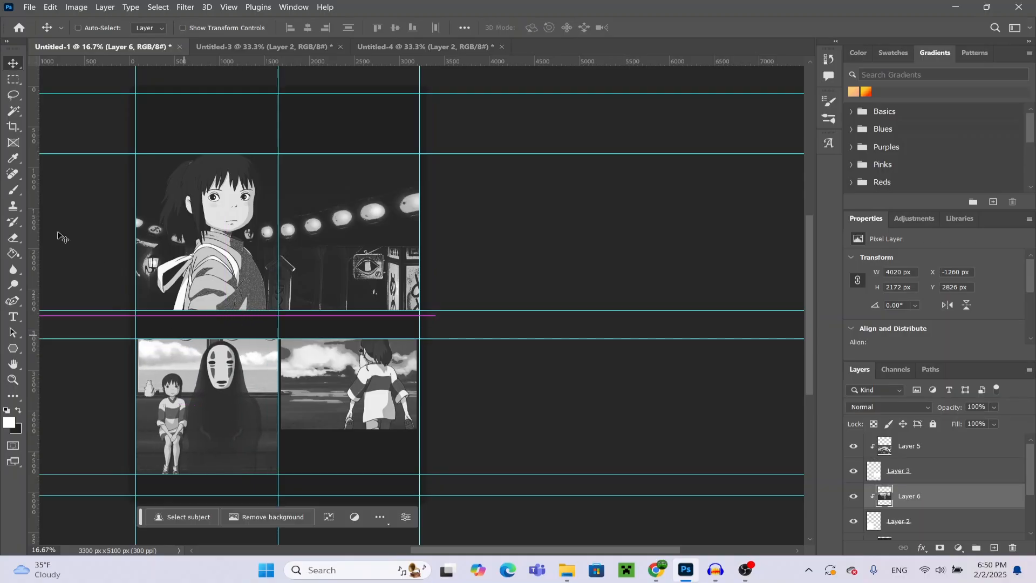
- Fine-tune the clipped train still's position to about X -1362 px, Y 2760 px, undoing the move that pulls it off its block
mouse_move(33, 243)
left_mouse_down()
mouse_move(239, 286)
mouse_move(24, 244)
left_mouse_up()
left_click_drag(263, 387, 249, 385)
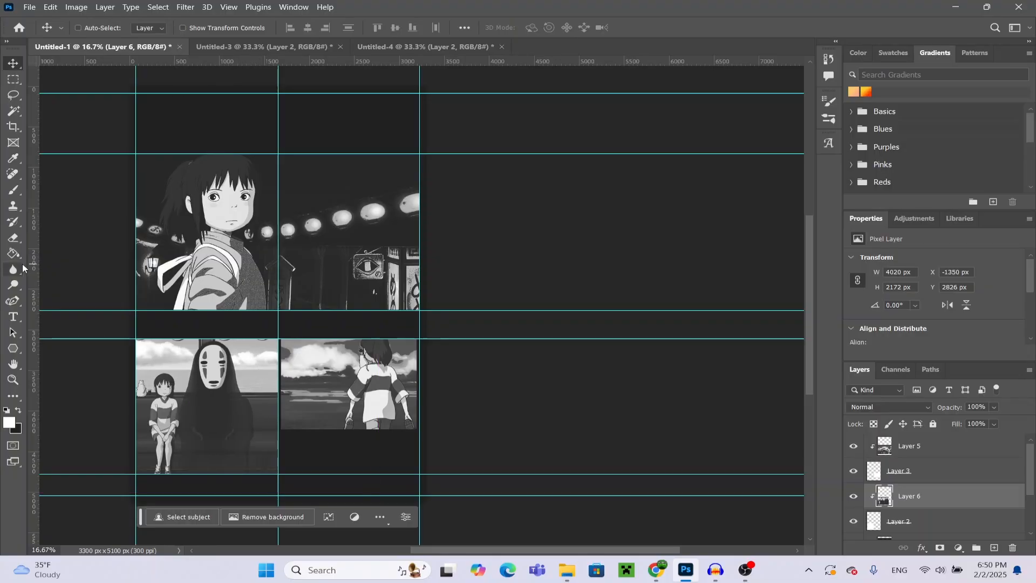
left_click_drag(33, 275, 25, 311)
left_click(227, 423)
left_click_drag(229, 423, 235, 424)
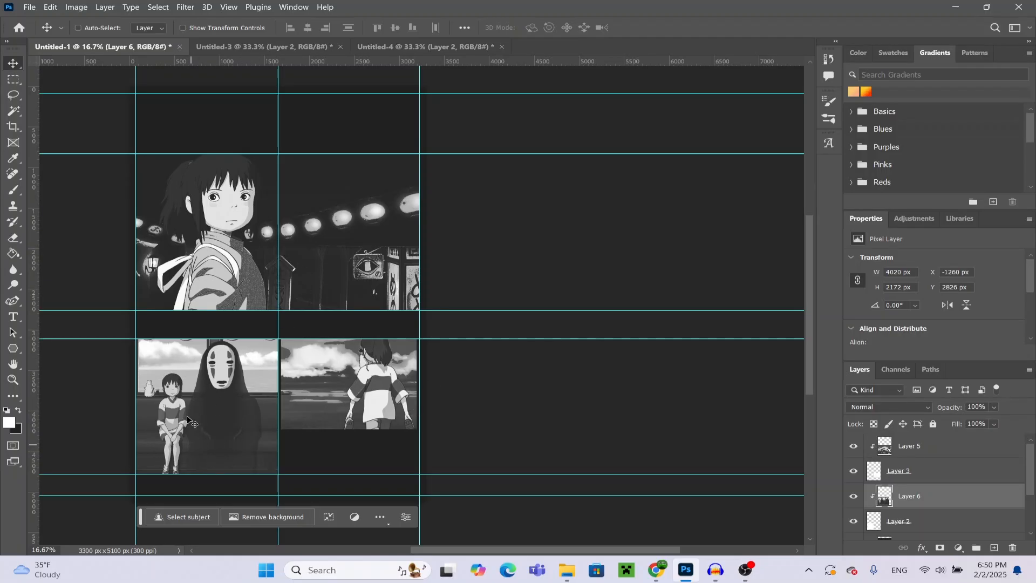
left_click_drag(309, 160, 108, 143)
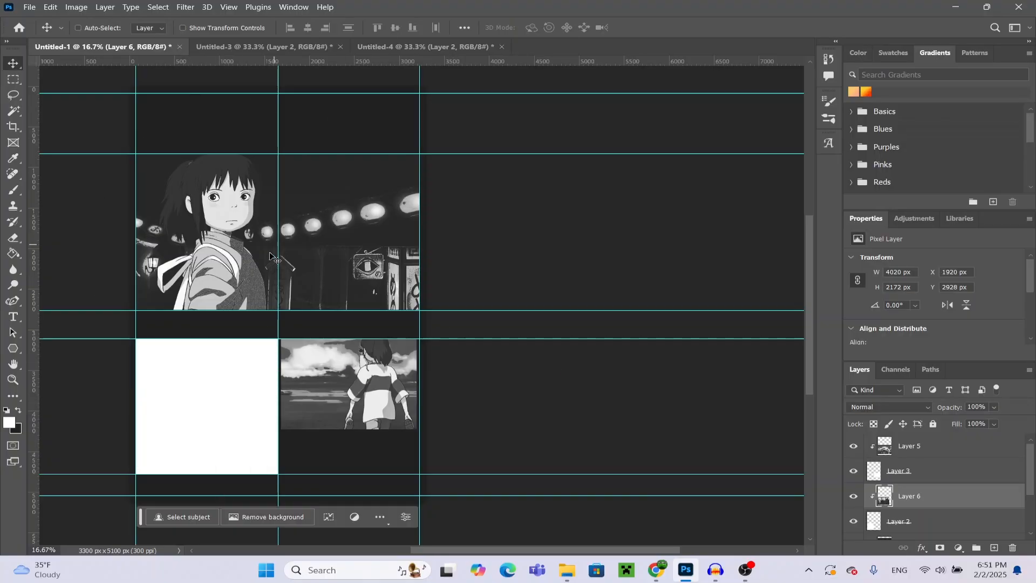
key("ctrl+z")
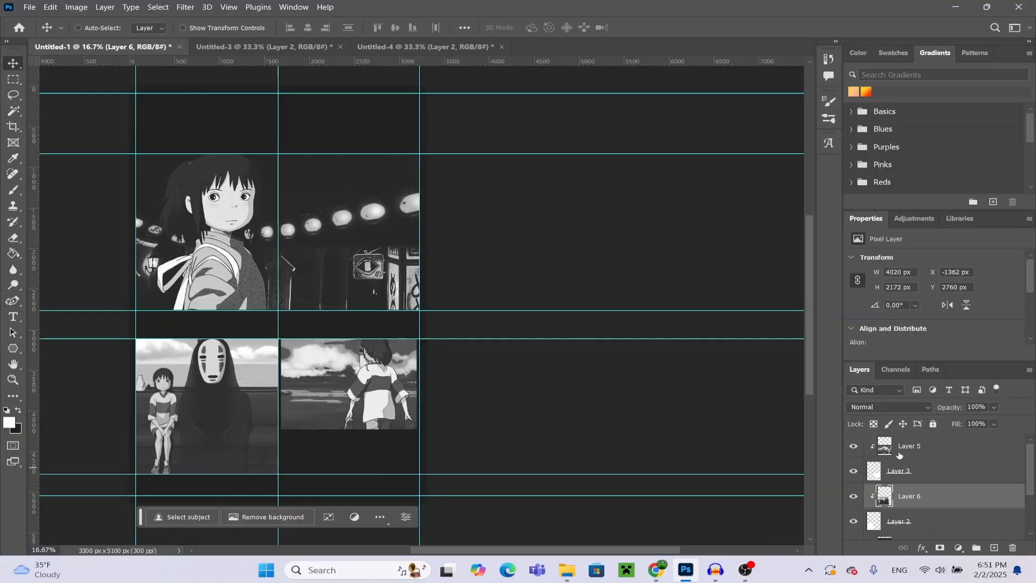